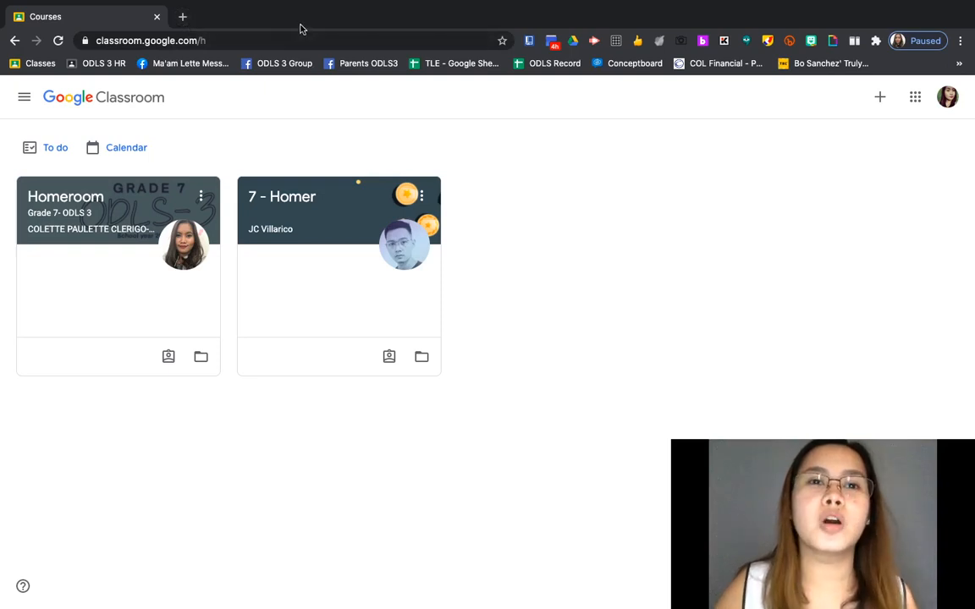
# Step: Search Google for 'google docs' in a new tab and open the Google Docs product page
pyautogui.click(182, 17)
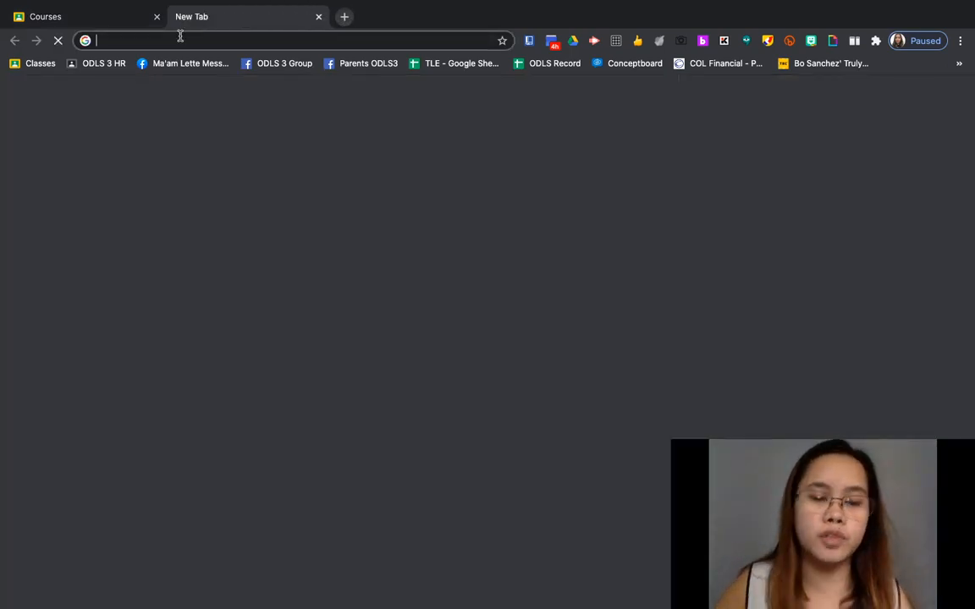
pyautogui.write('google docs')
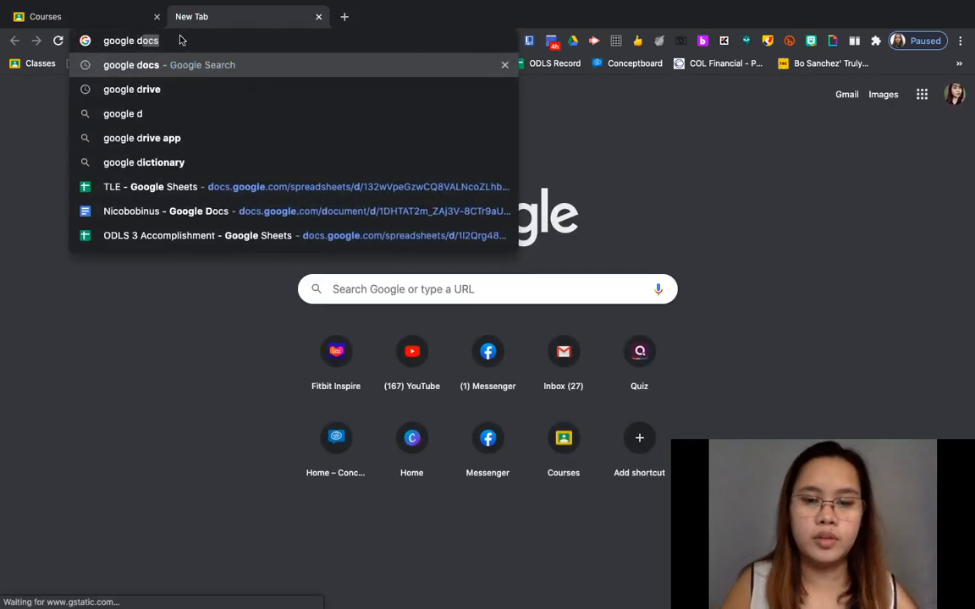
pyautogui.press('Return')
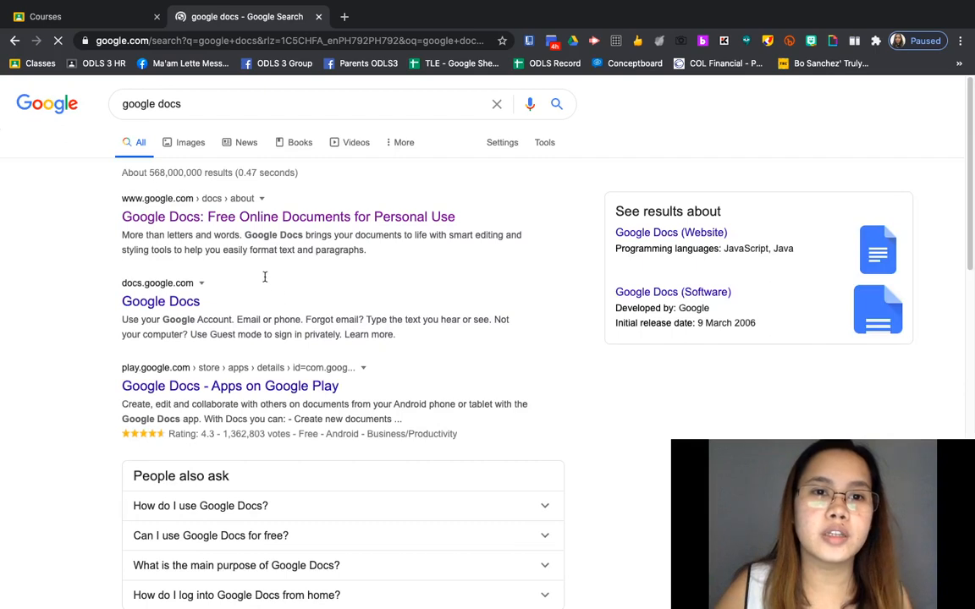
pyautogui.click(279, 221)
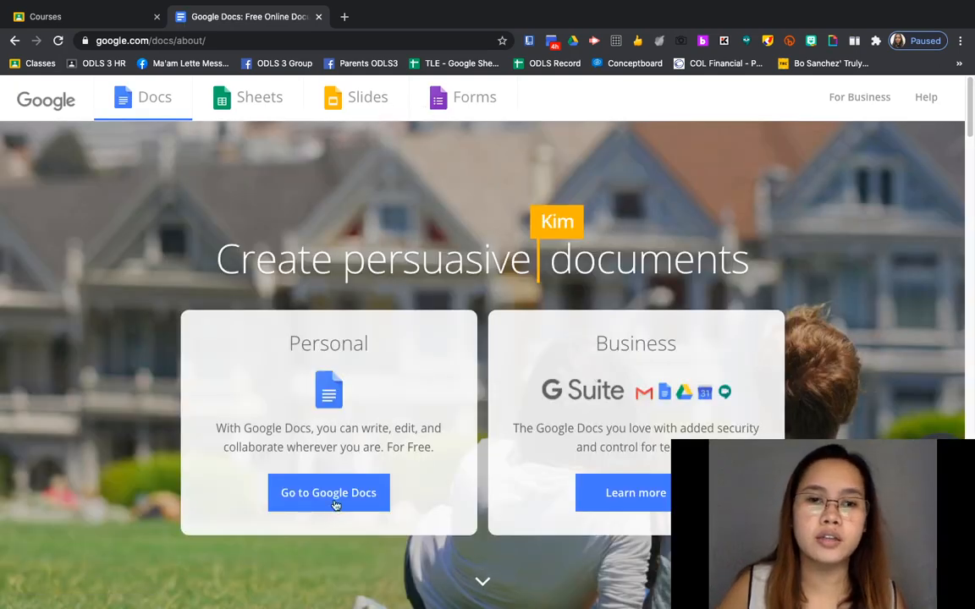
# Step: Go to the Google Docs home page and start a Blank document
pyautogui.click(335, 499)
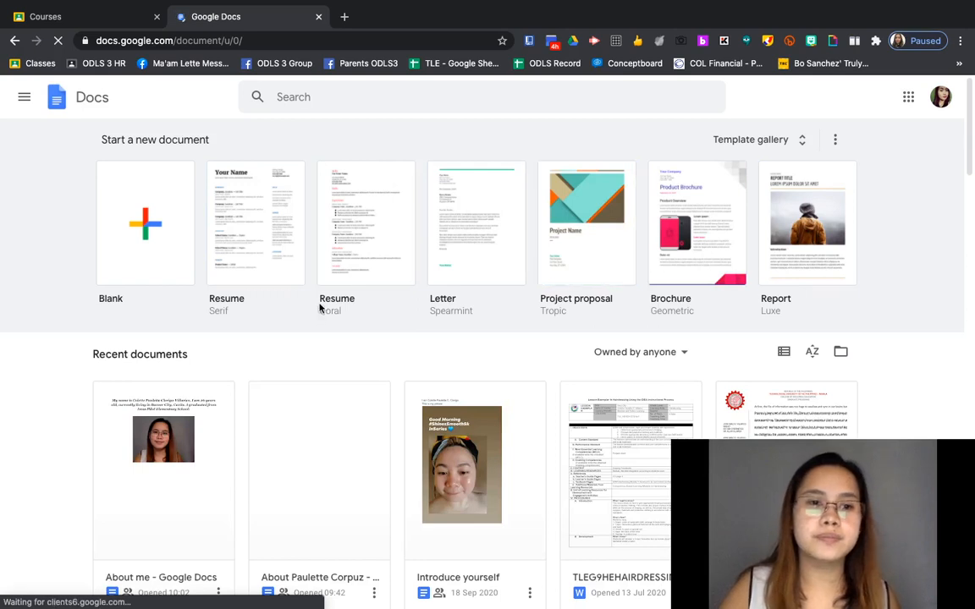
pyautogui.click(142, 230)
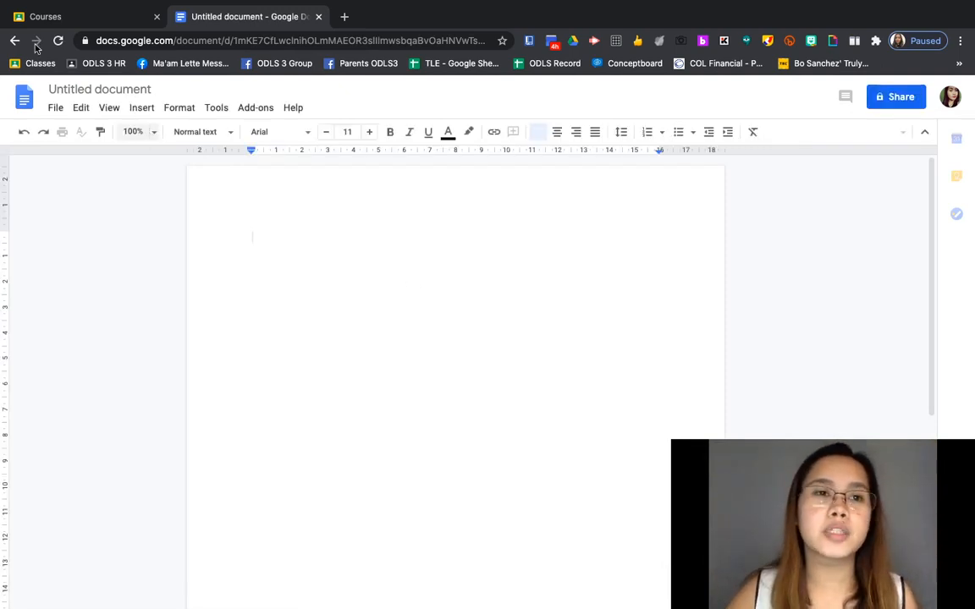
# Step: Title the document 'About me' and begin the body with 'My name'
pyautogui.click(83, 89)
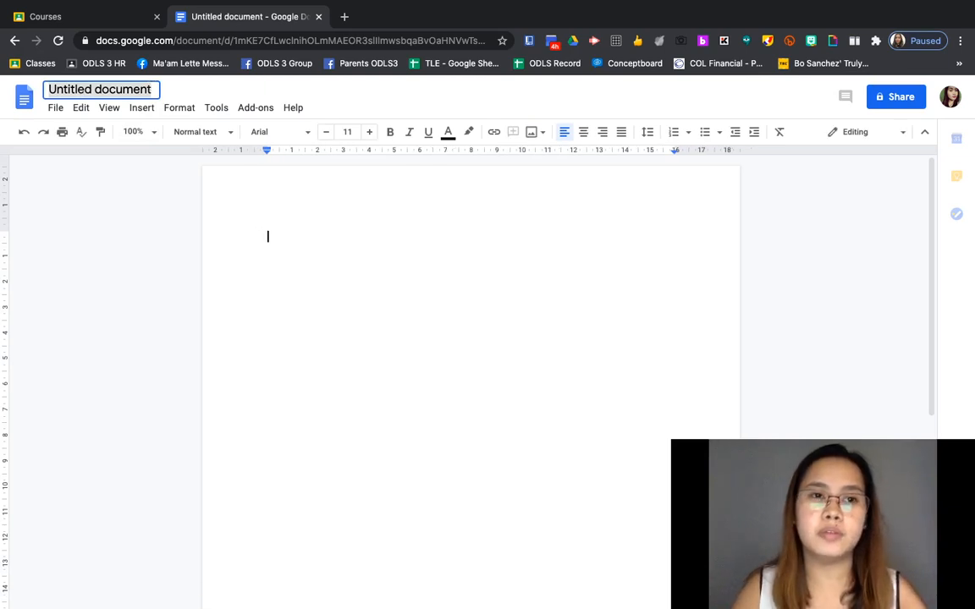
pyautogui.write('About me')
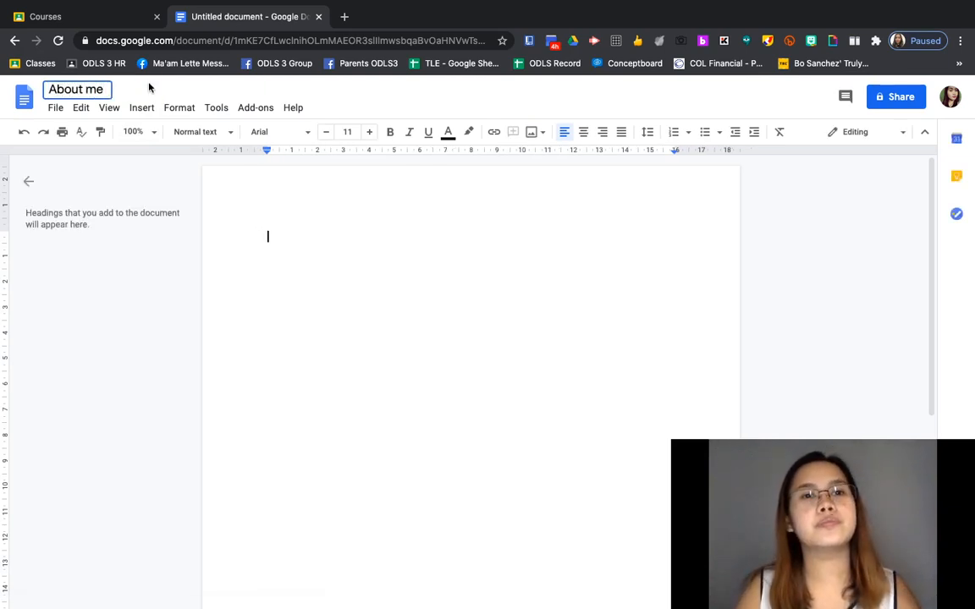
pyautogui.click(278, 273)
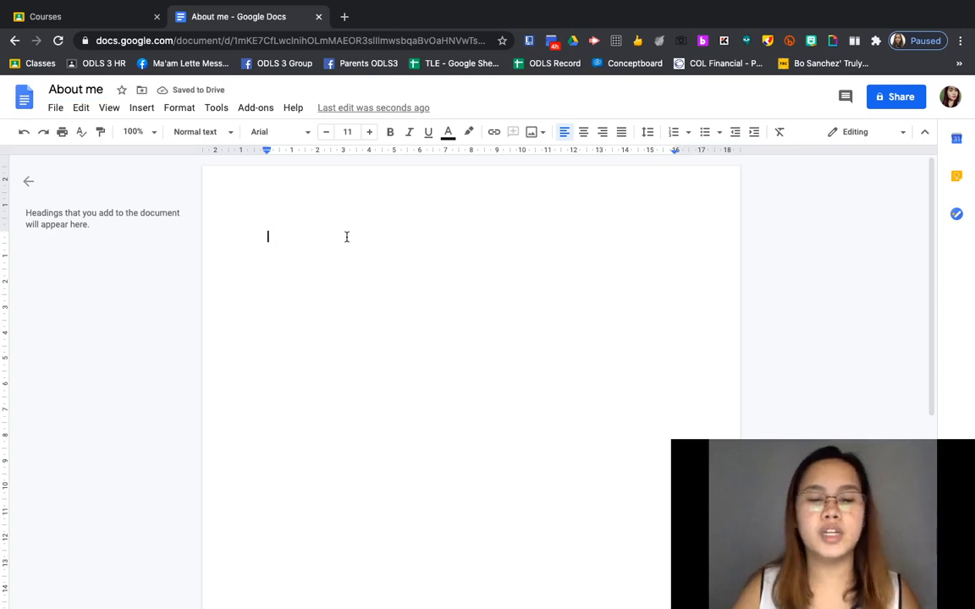
pyautogui.write('My name is.....')
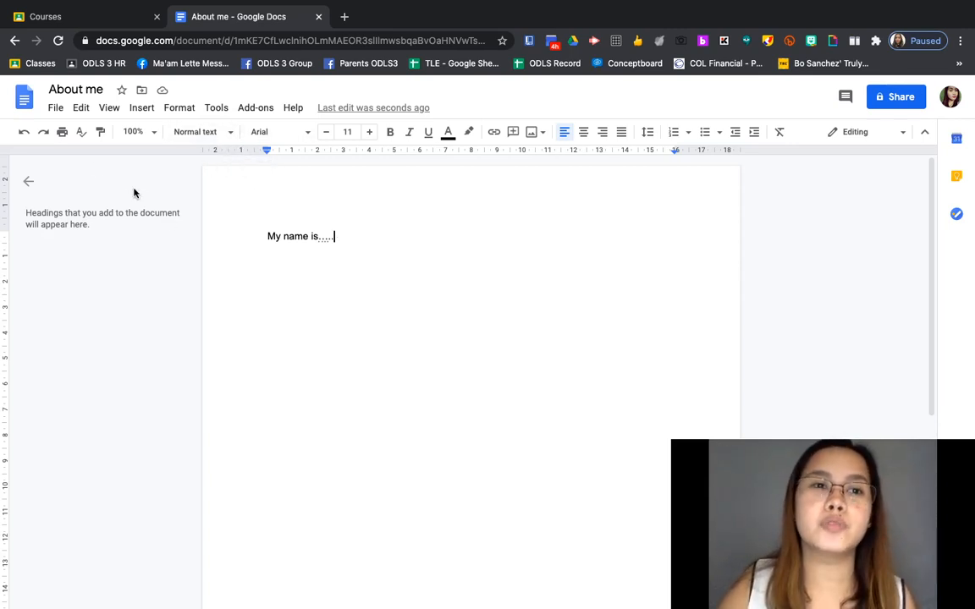
pyautogui.click(58, 109)
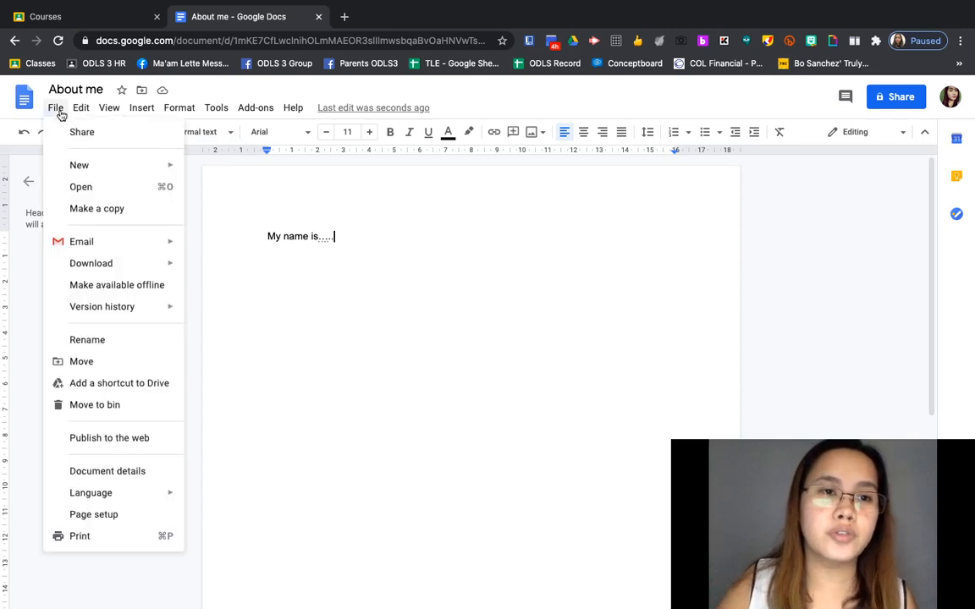
pyautogui.moveTo(54, 109)
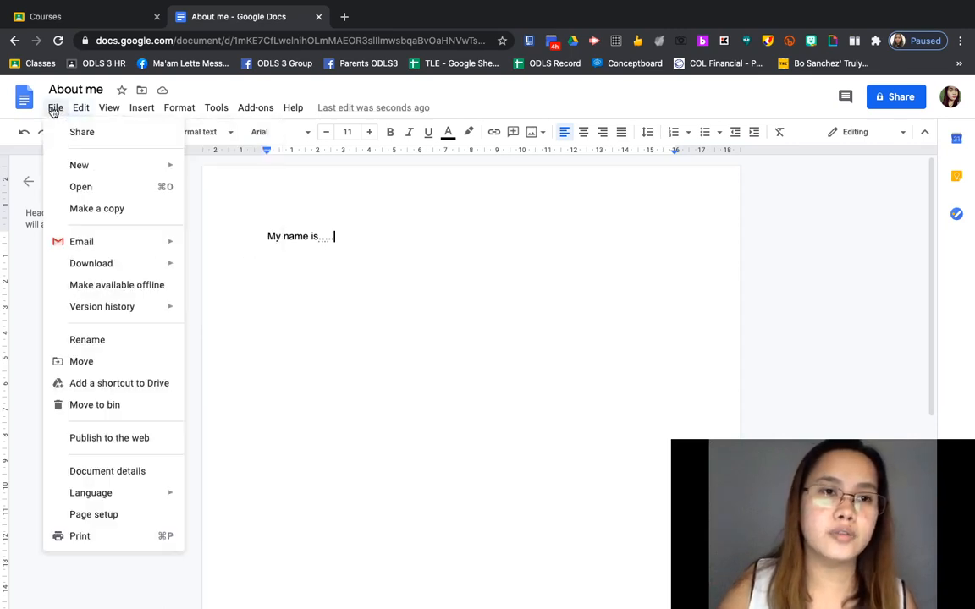
pyautogui.moveTo(82, 246)
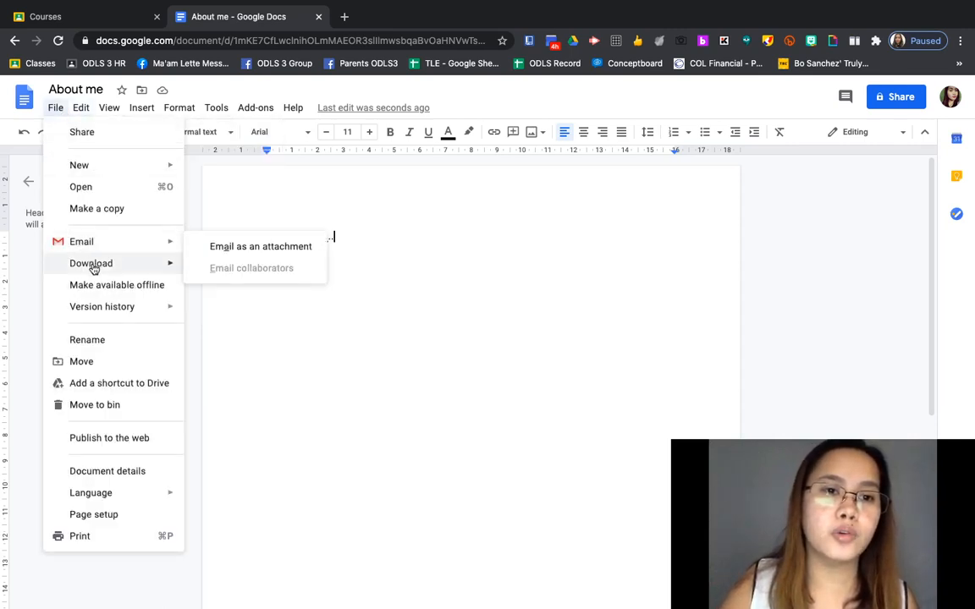
pyautogui.moveTo(91, 266)
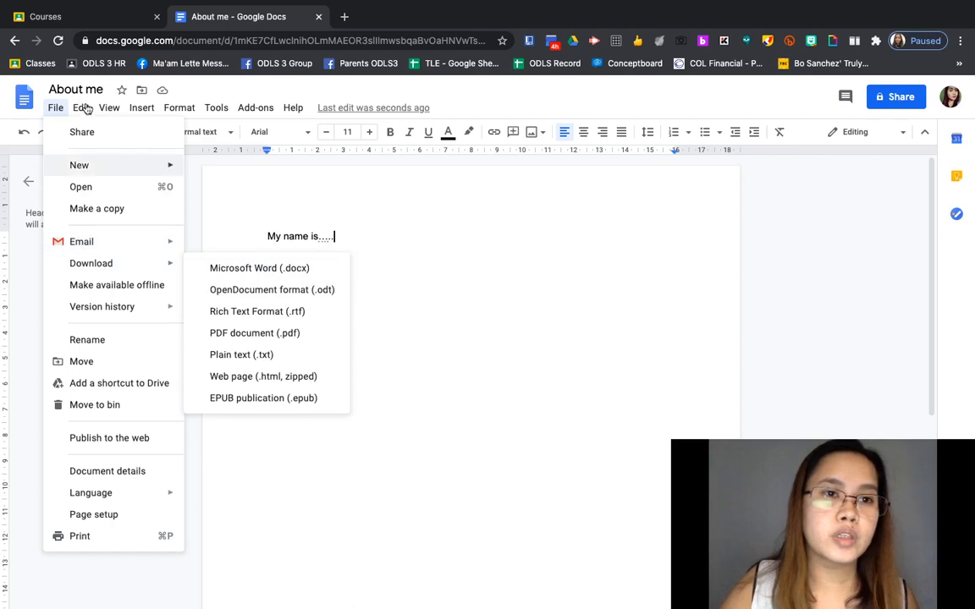
pyautogui.moveTo(86, 111)
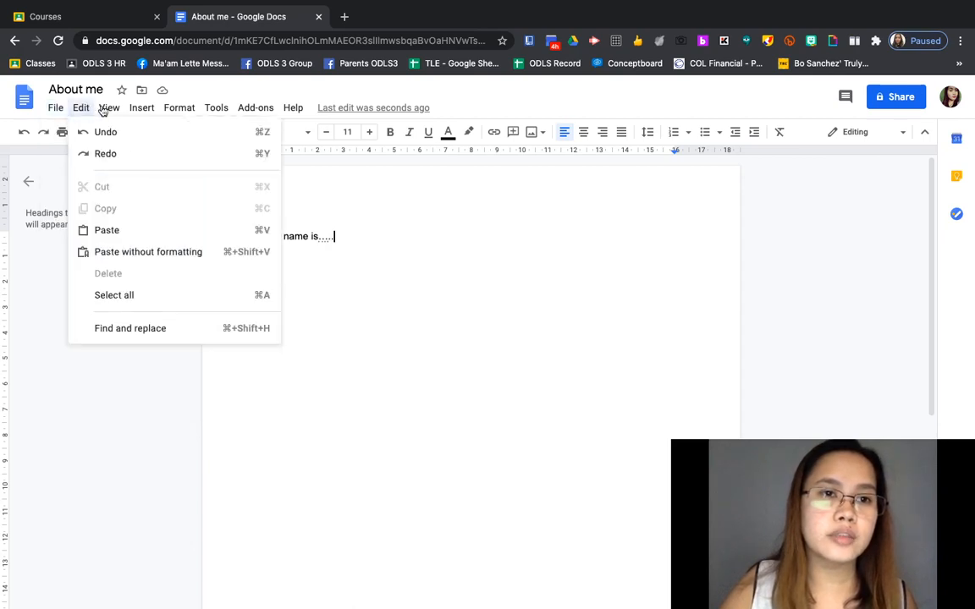
pyautogui.moveTo(115, 112)
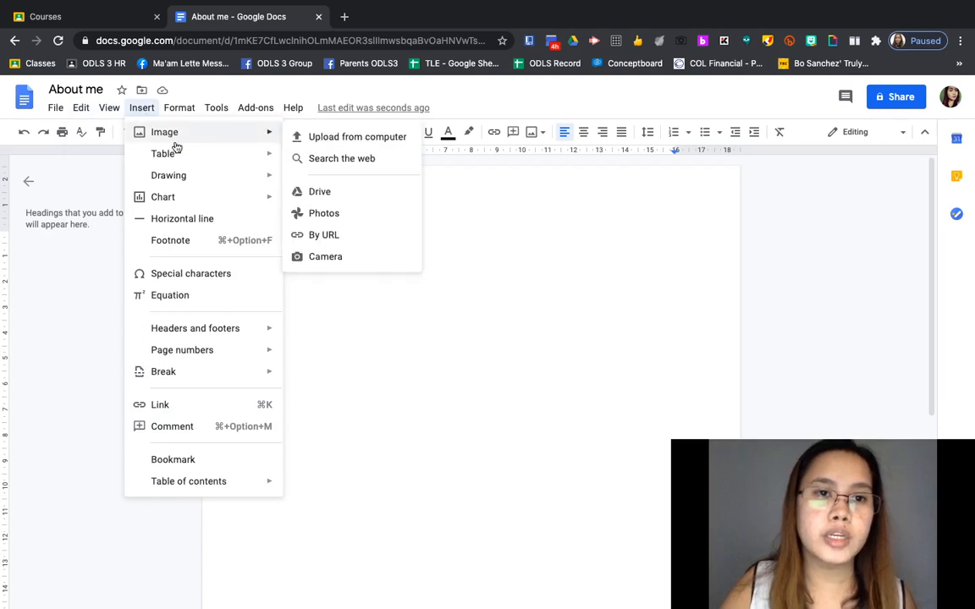
pyautogui.moveTo(180, 159)
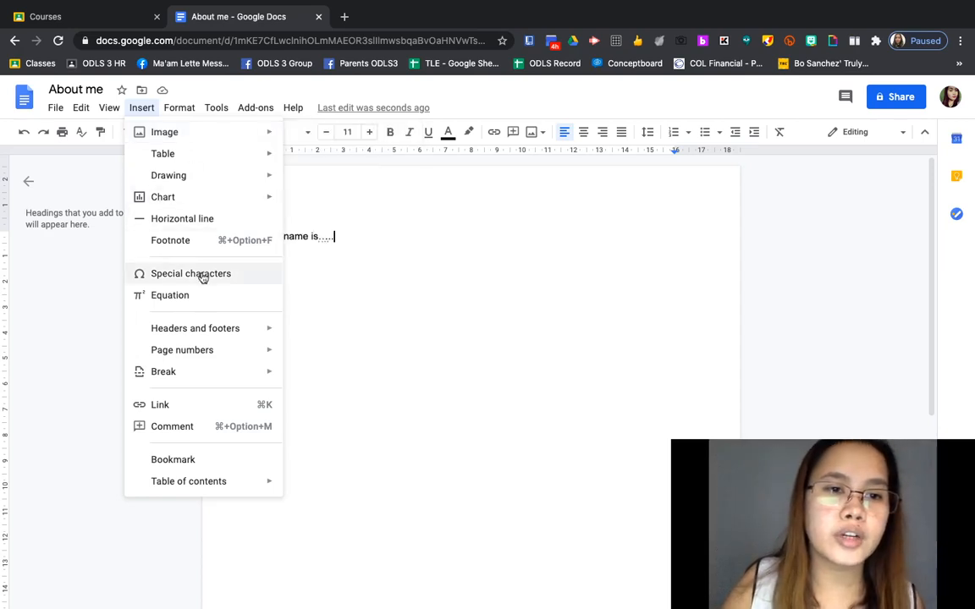
pyautogui.moveTo(182, 113)
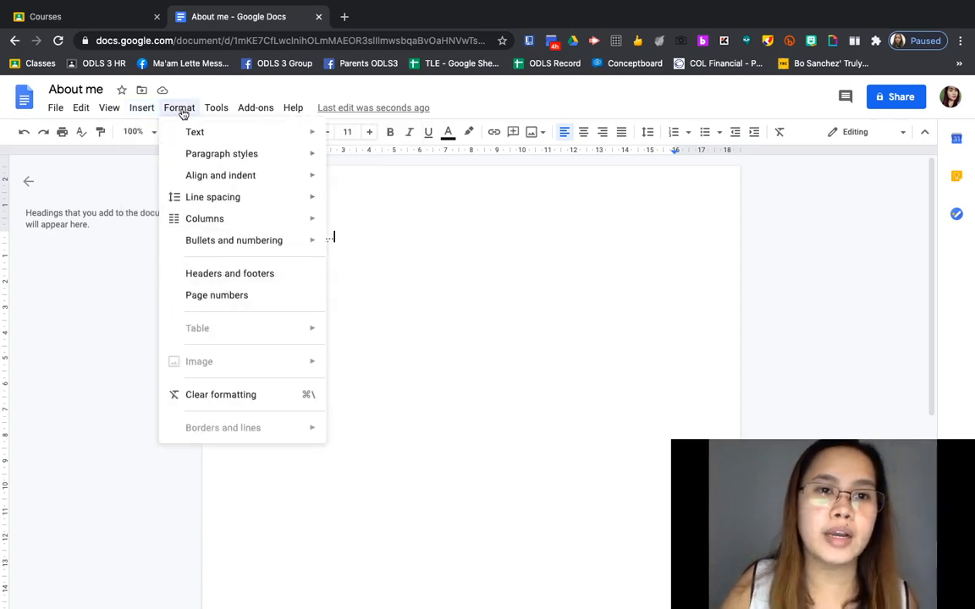
pyautogui.moveTo(216, 114)
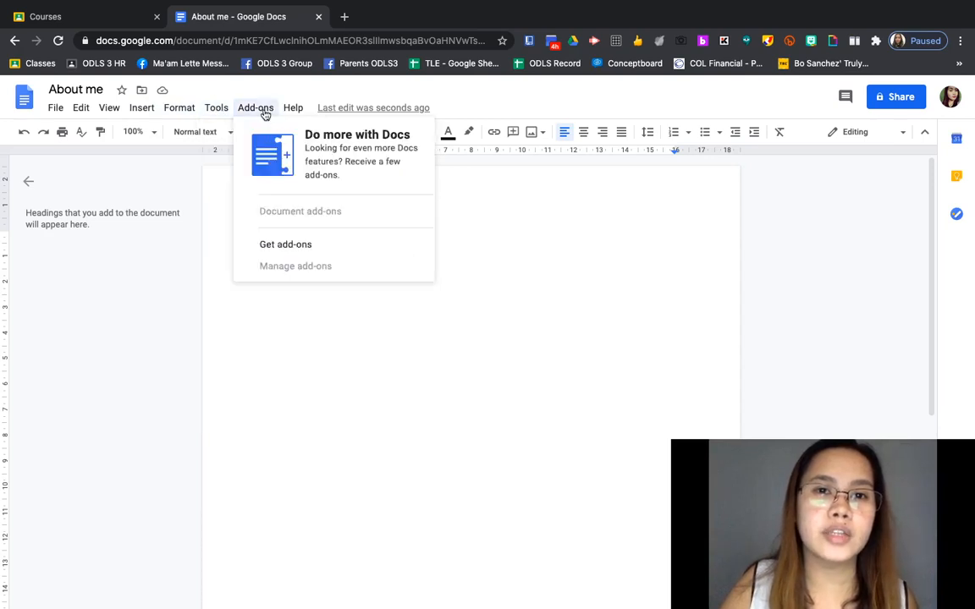
pyautogui.click(559, 328)
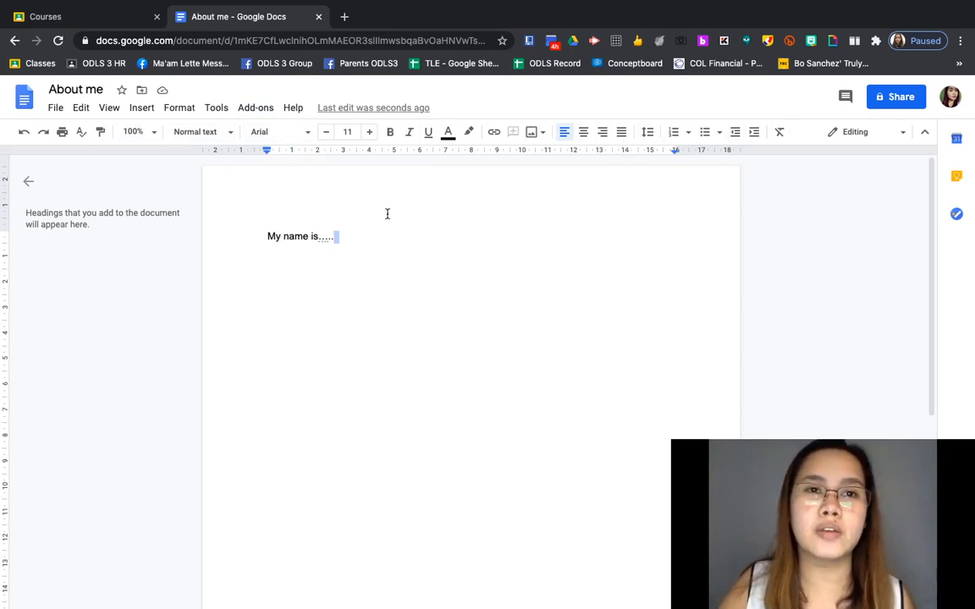
# Step: Close the About me tab and open the Homeroom class's Google Docs assignment from Classwork
pyautogui.click(319, 18)
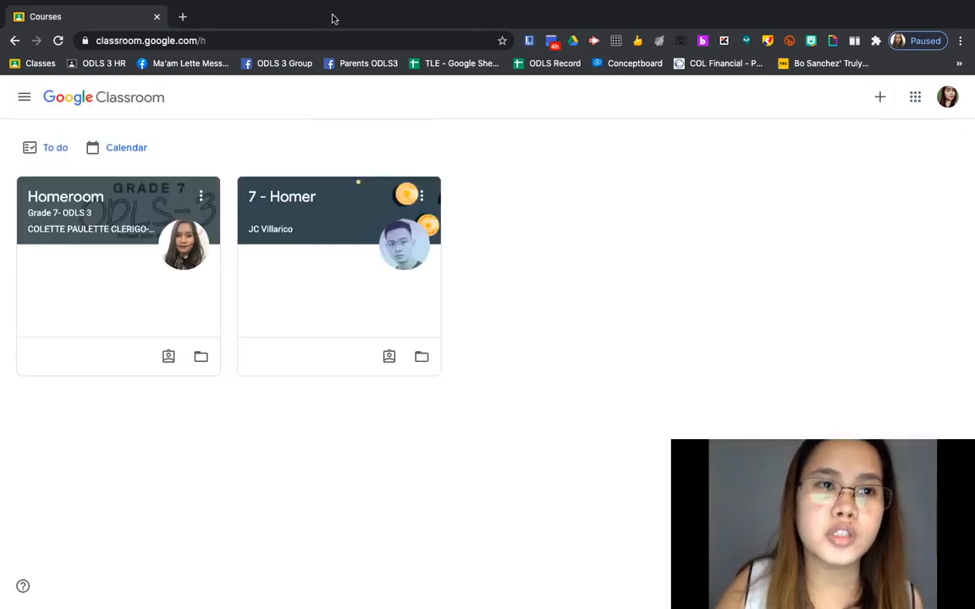
pyautogui.click(77, 206)
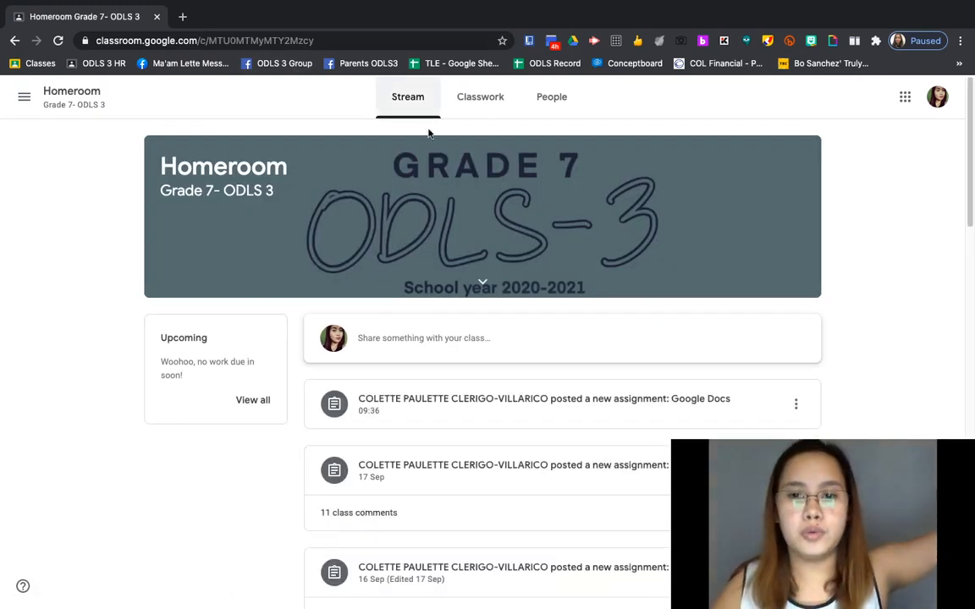
pyautogui.click(477, 108)
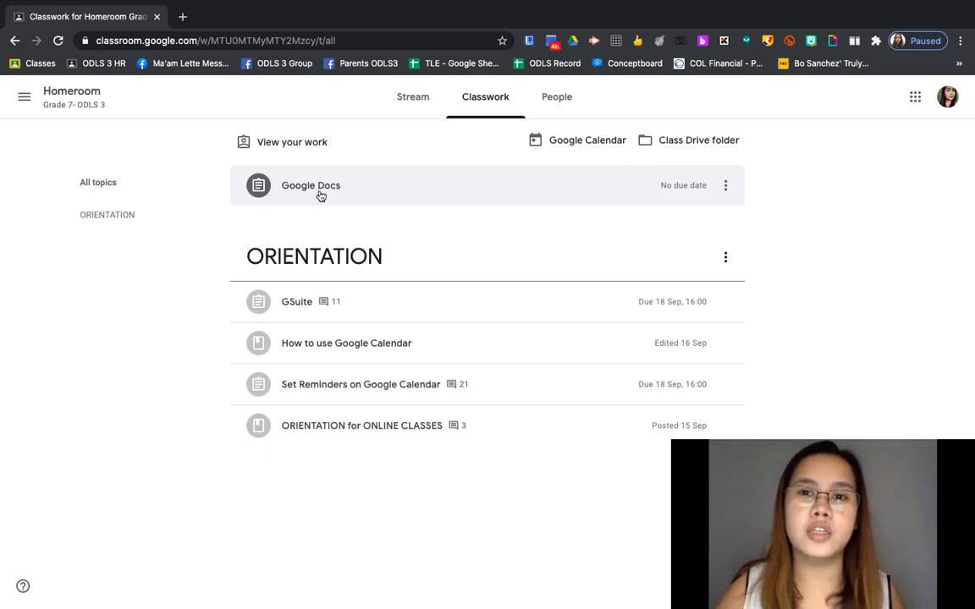
pyautogui.click(326, 193)
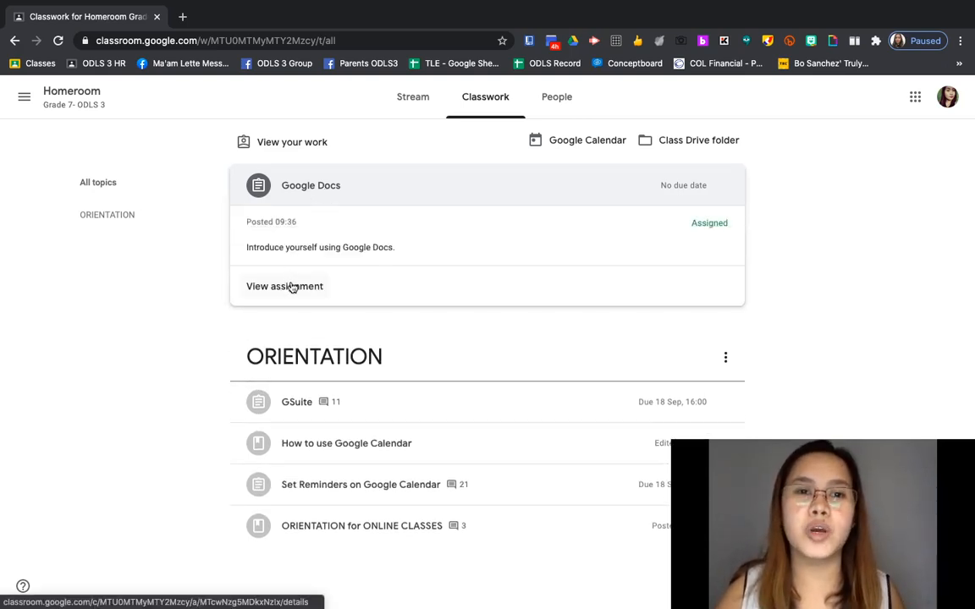
pyautogui.click(298, 289)
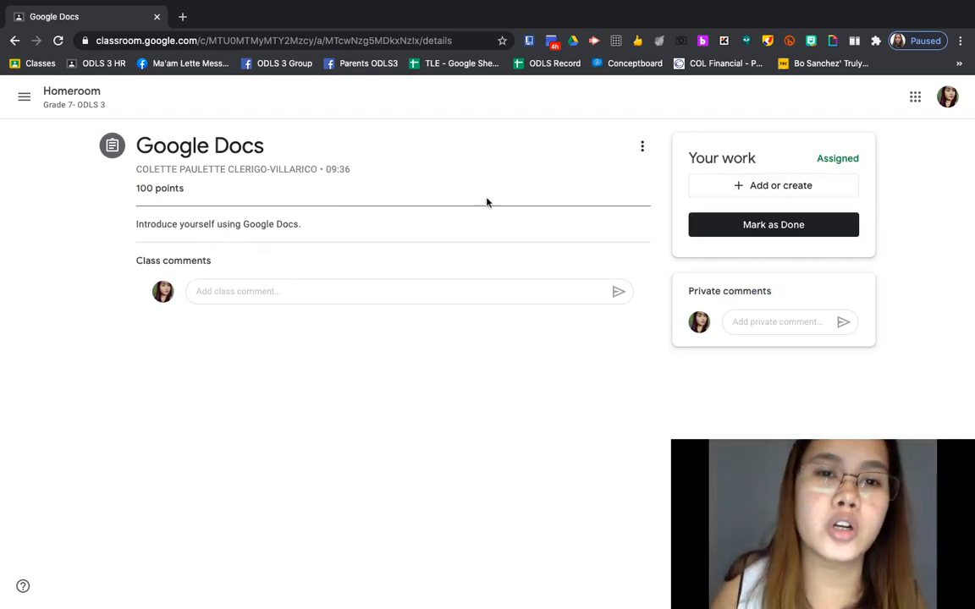
# Step: Create a new Docs file under the assignment's Your work and open it in a new tab
pyautogui.click(796, 190)
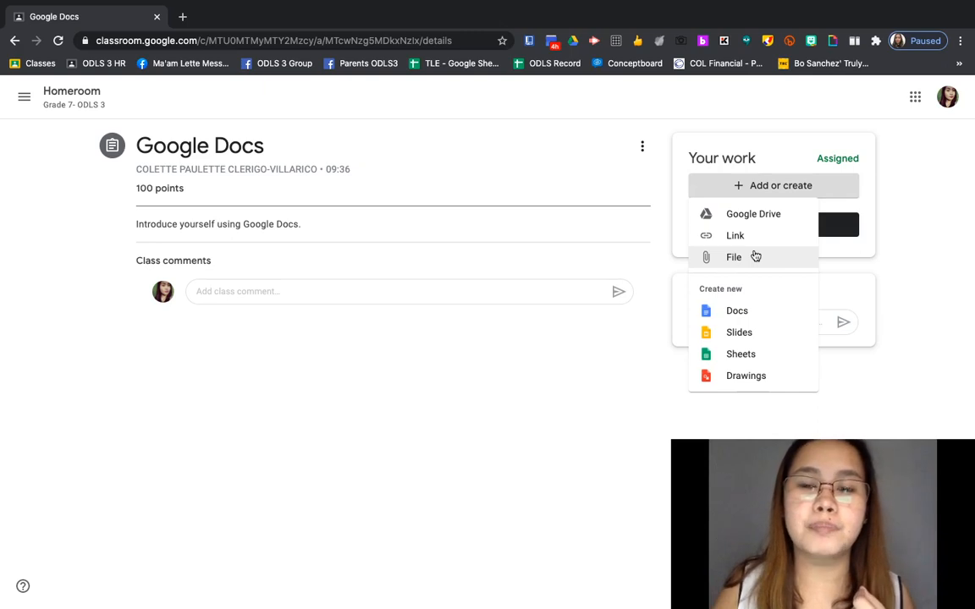
pyautogui.click(742, 312)
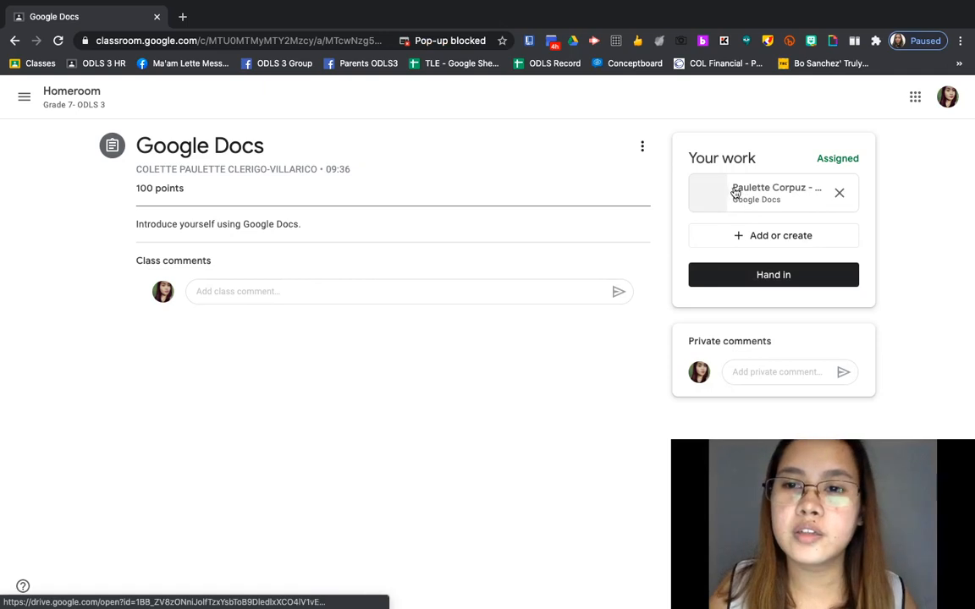
pyautogui.click(756, 194)
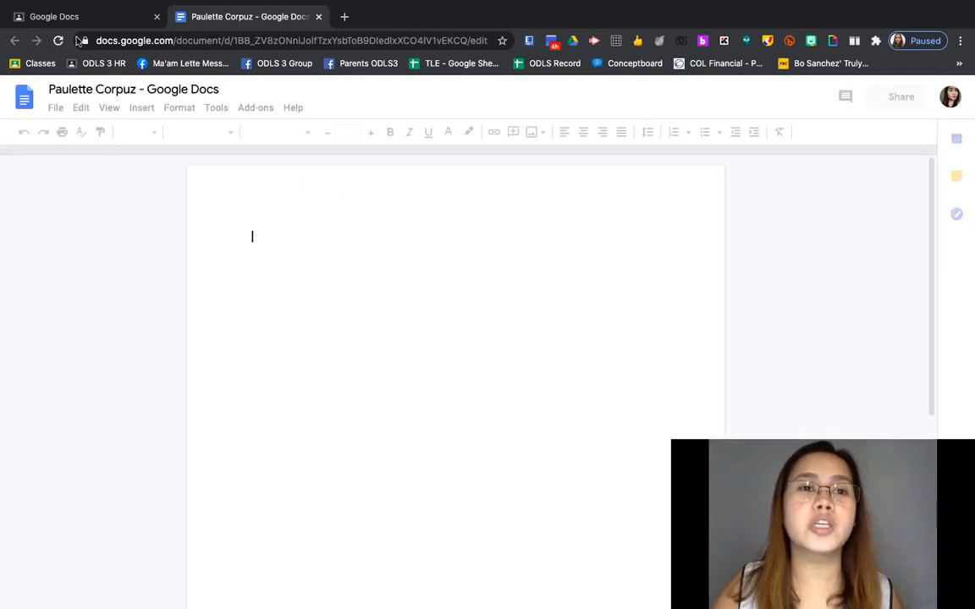
# Step: Rename the attached assignment document to 'About me'
pyautogui.click(131, 91)
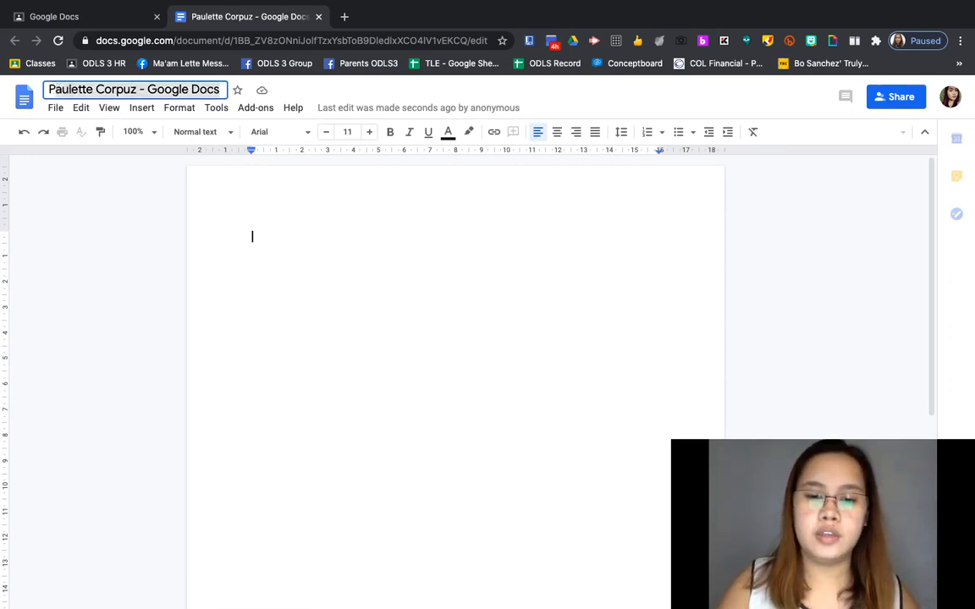
pyautogui.write('About ')
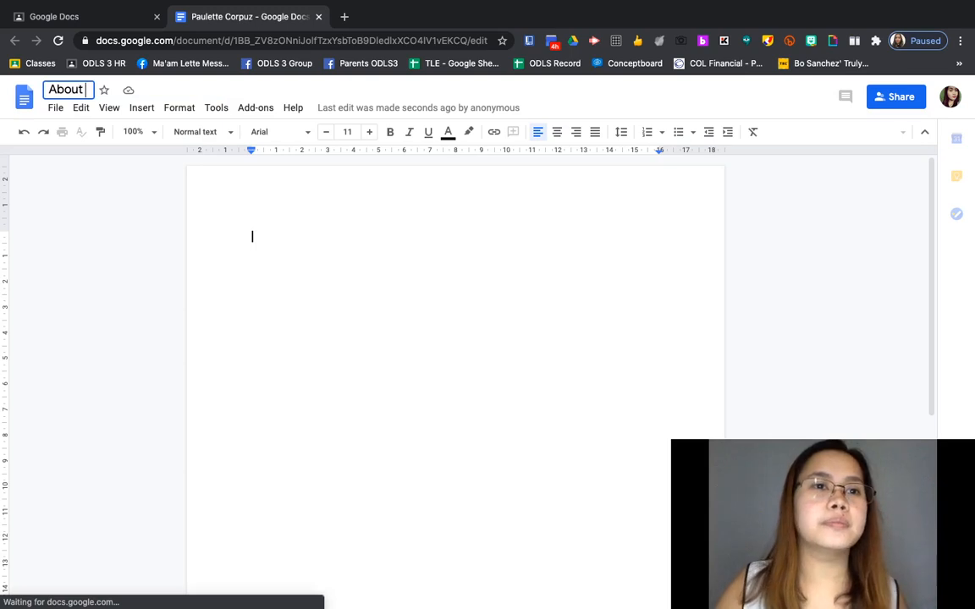
pyautogui.write('me')
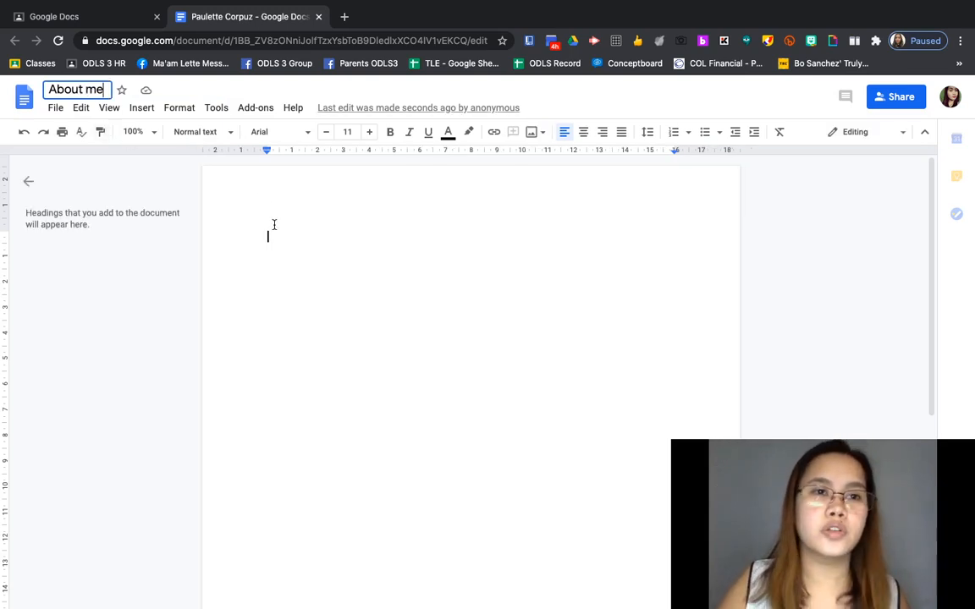
pyautogui.click(276, 286)
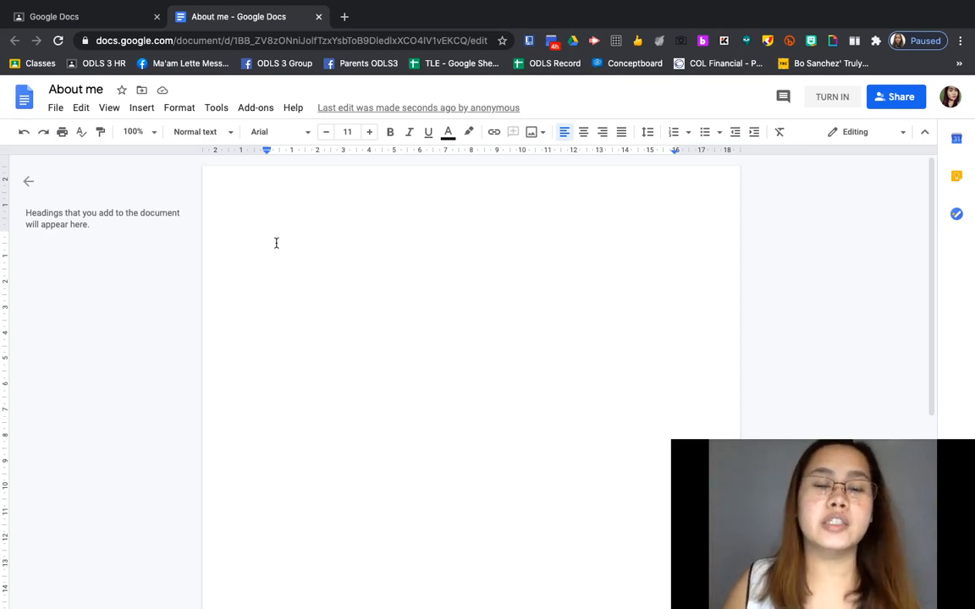
# Step: Type the self-introduction paragraph with name, age, home city, school and birthday, fixing typos, then add a new line
pyautogui.write('My na')
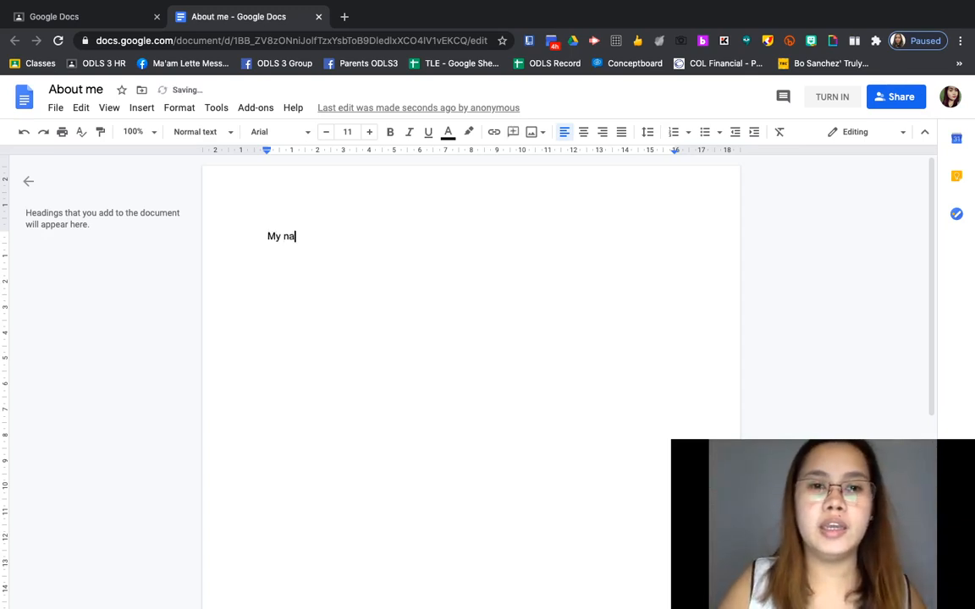
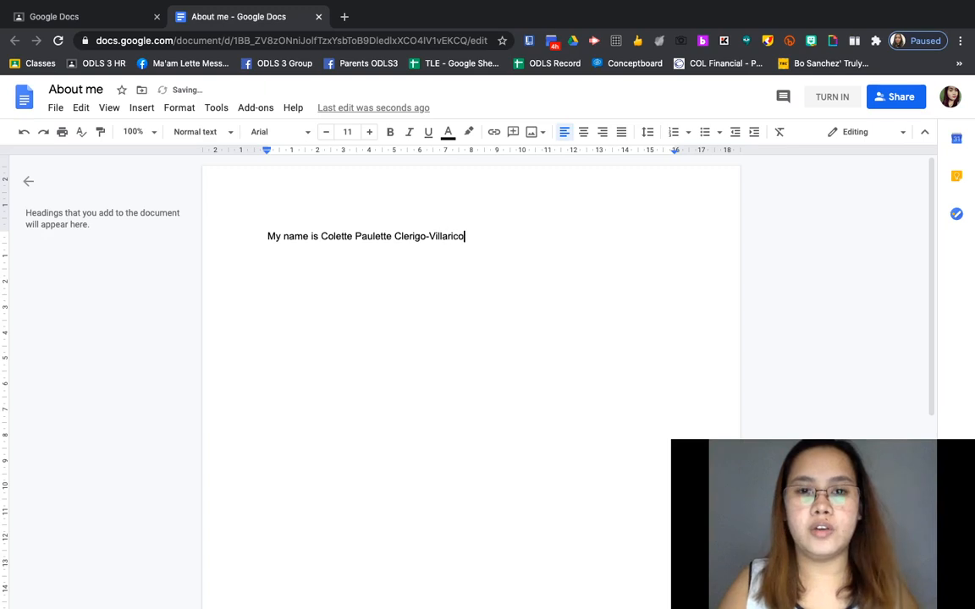
pyautogui.write('. I am 25')
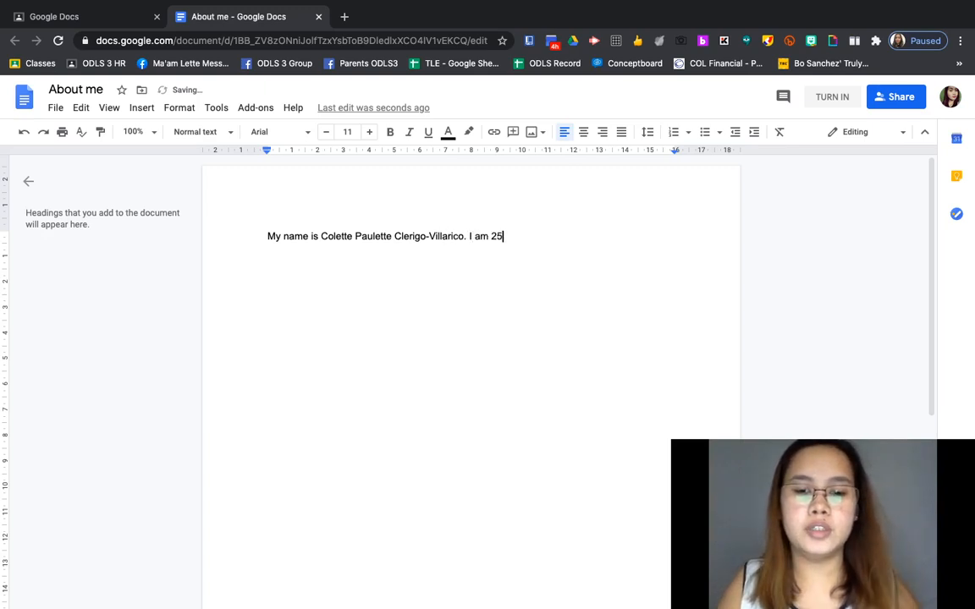
pyautogui.press('BackSpace')
pyautogui.write('6 years o')
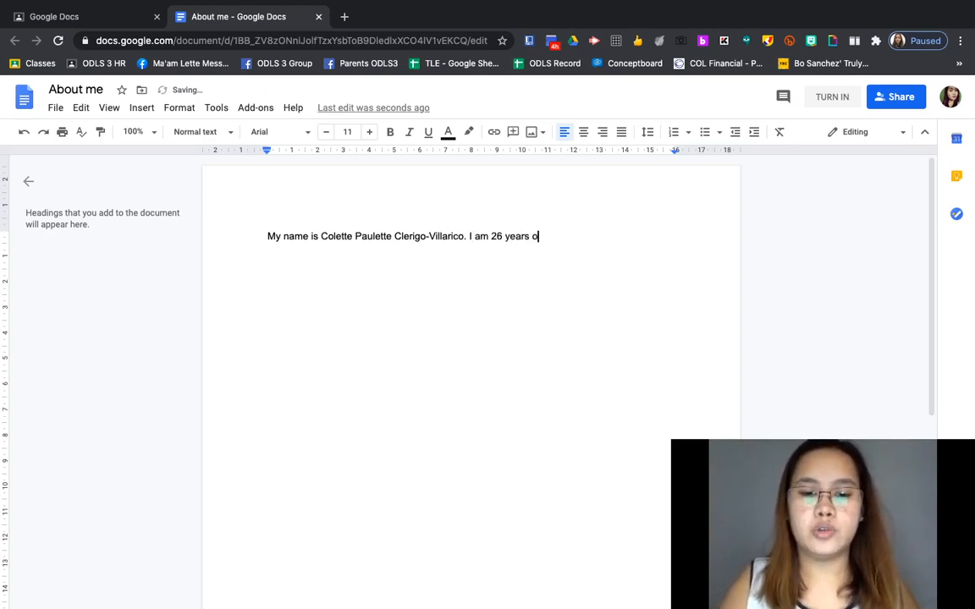
pyautogui.write('ld, currently ')
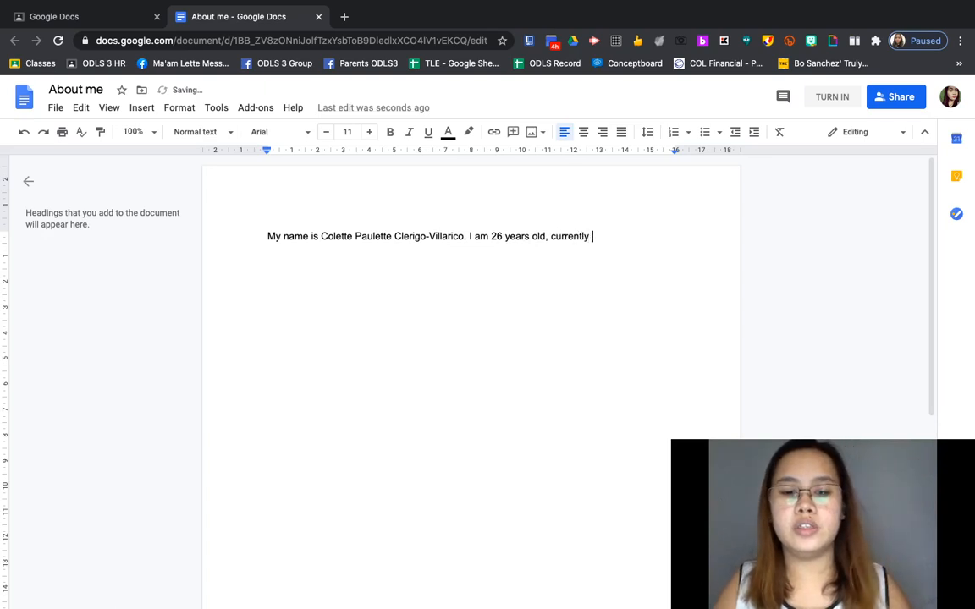
pyautogui.write('residi')
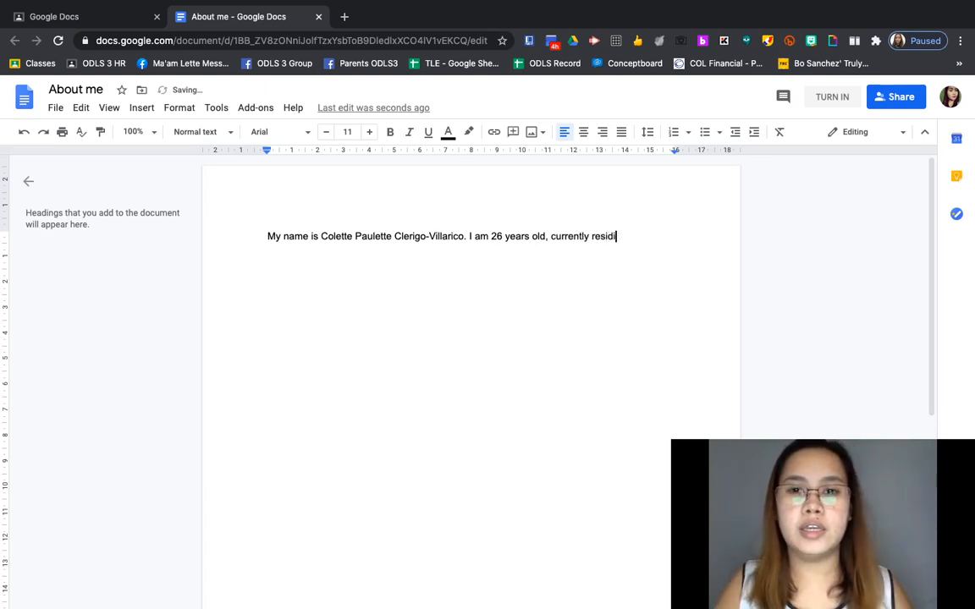
pyautogui.write('ng at Bacoor')
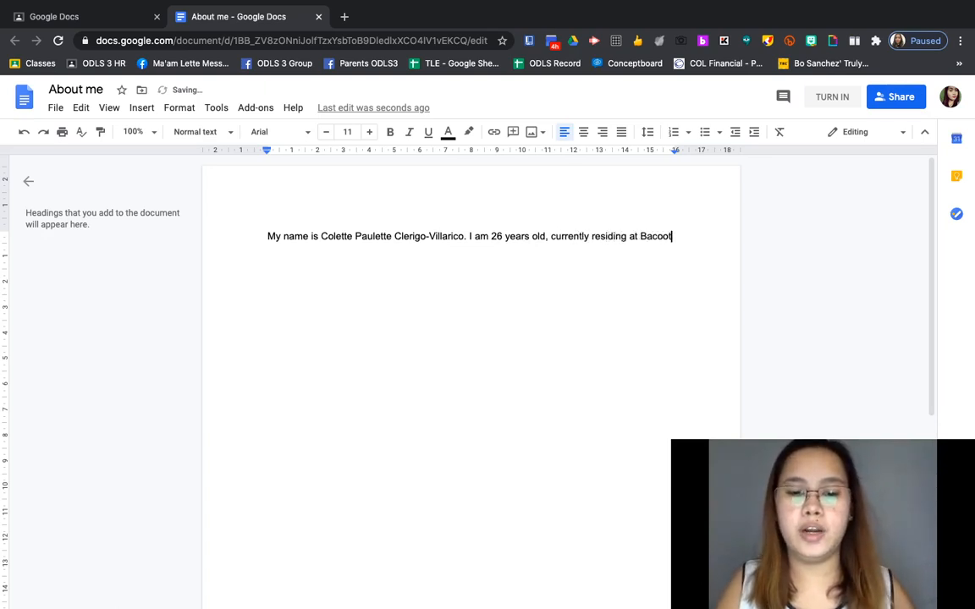
pyautogui.write(' Cu')
pyautogui.press('BackSpace')
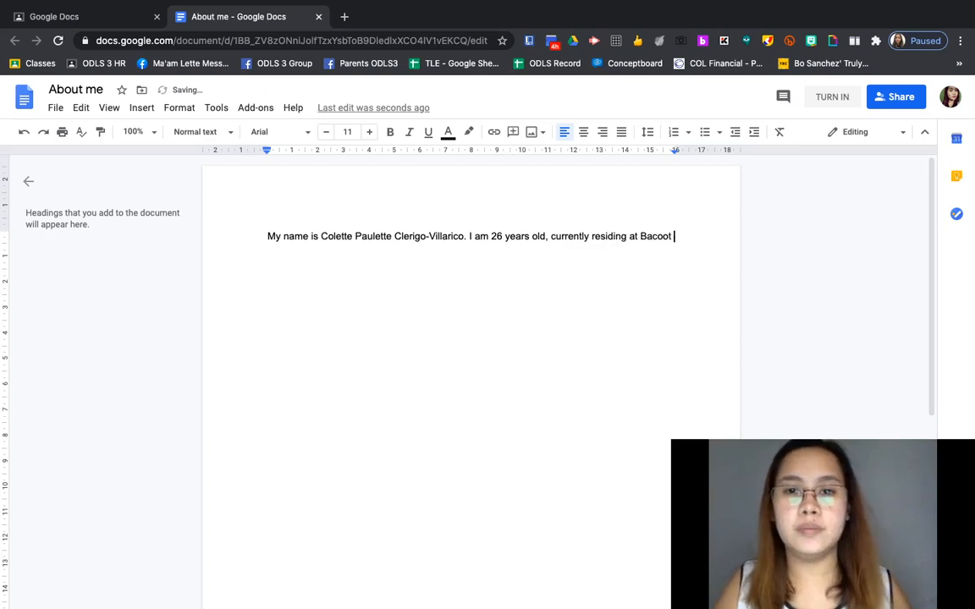
pyautogui.write('City')
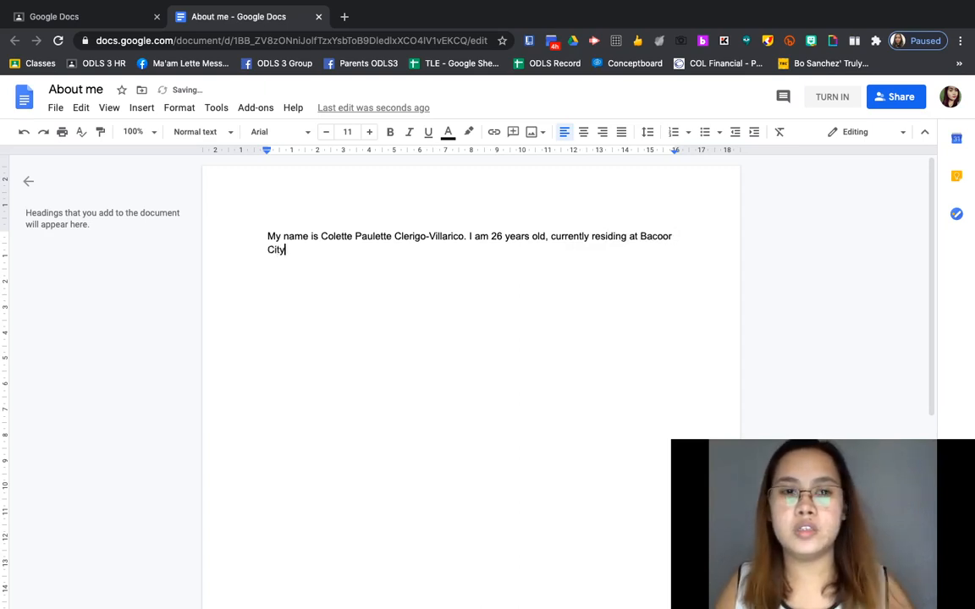
pyautogui.write(', Cavite. ')
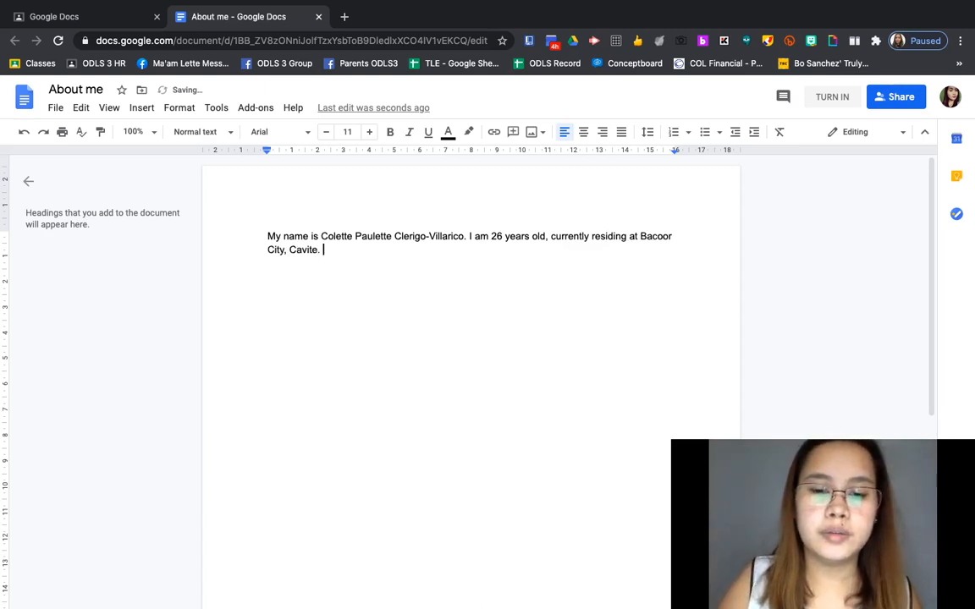
pyautogui.write('M')
pyautogui.press('BackSpace')
pyautogui.write('I g')
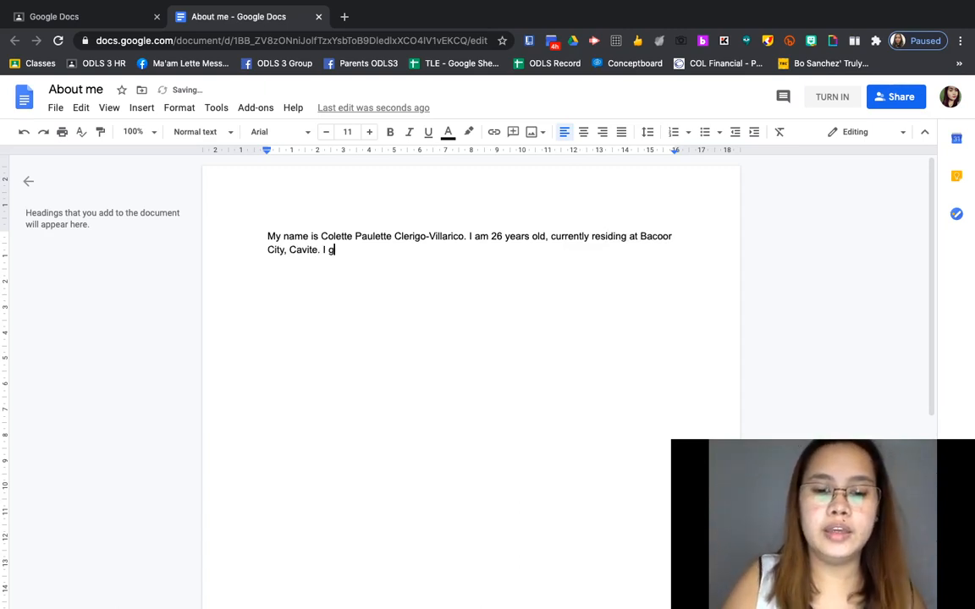
pyautogui.write('raduated fro')
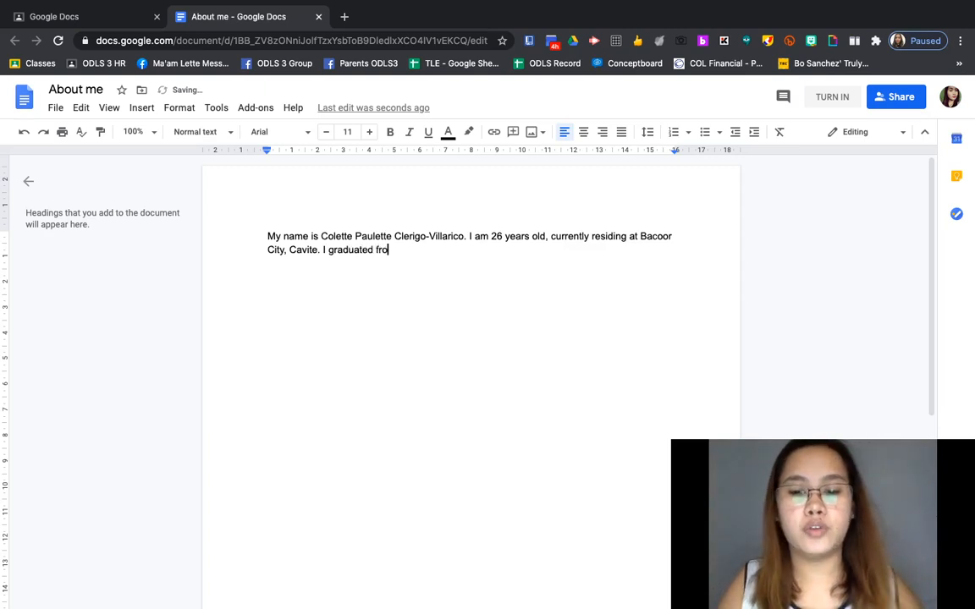
pyautogui.write('m ')
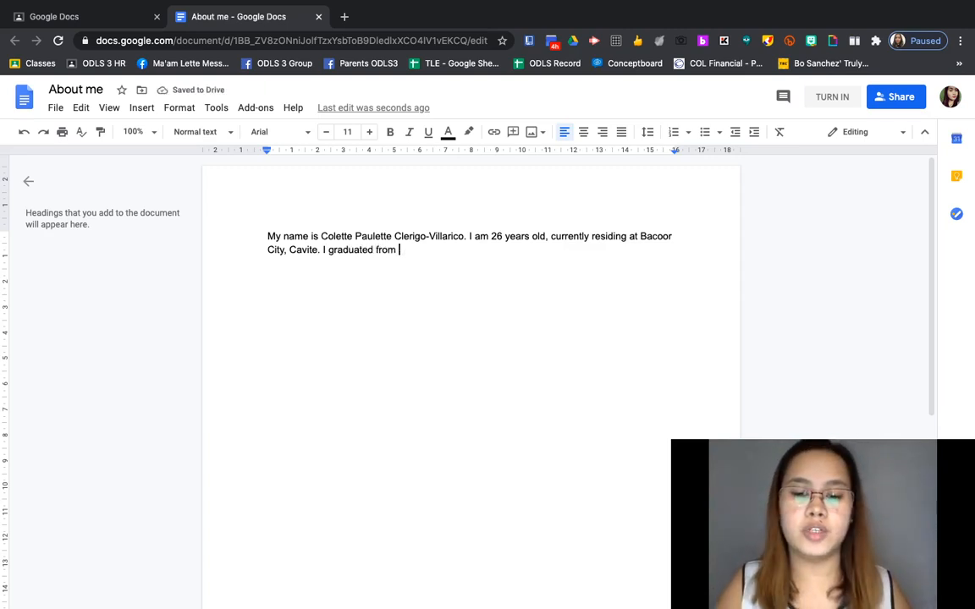
pyautogui.write('Imus Pil')
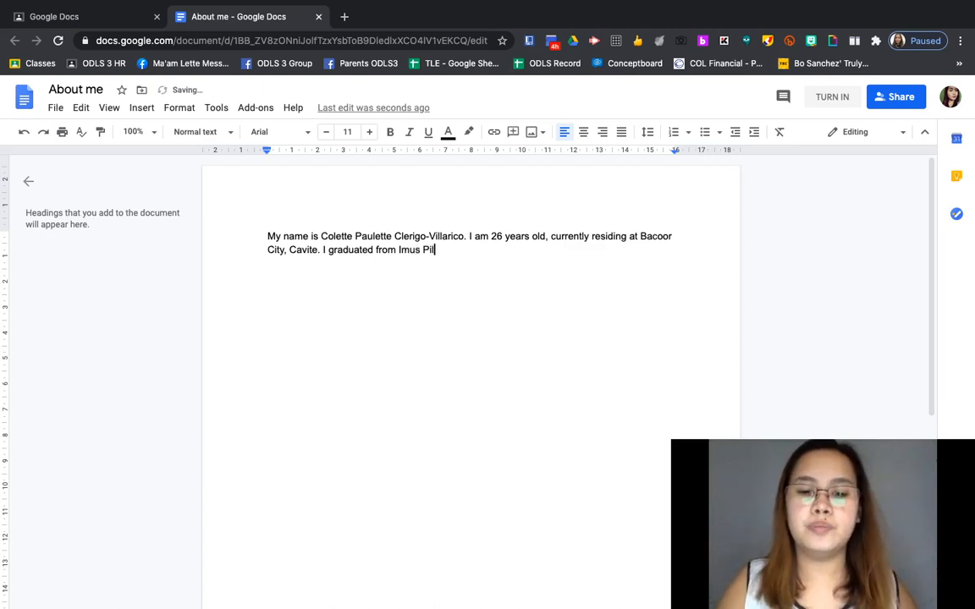
pyautogui.write('ot Element')
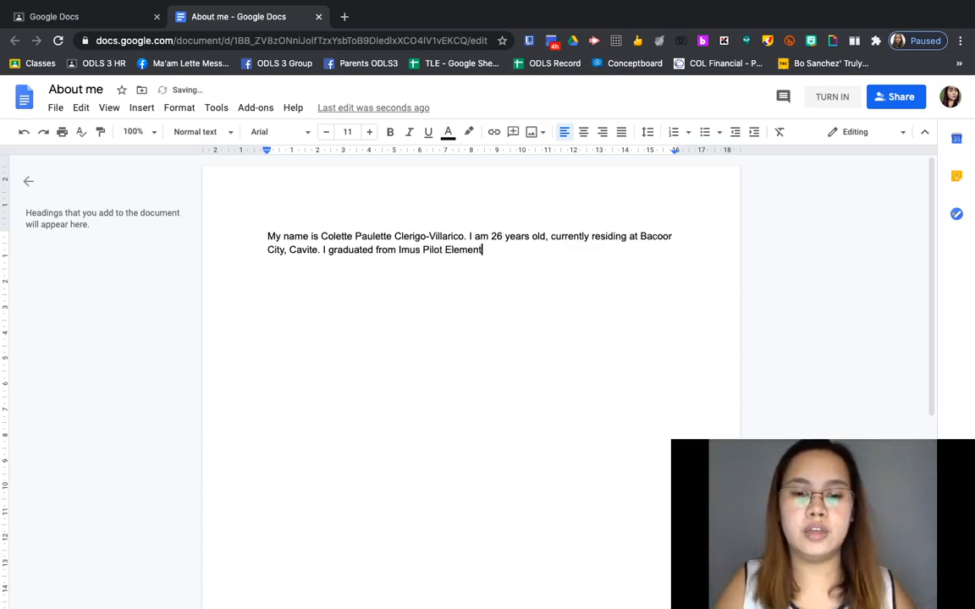
pyautogui.write('ary School')
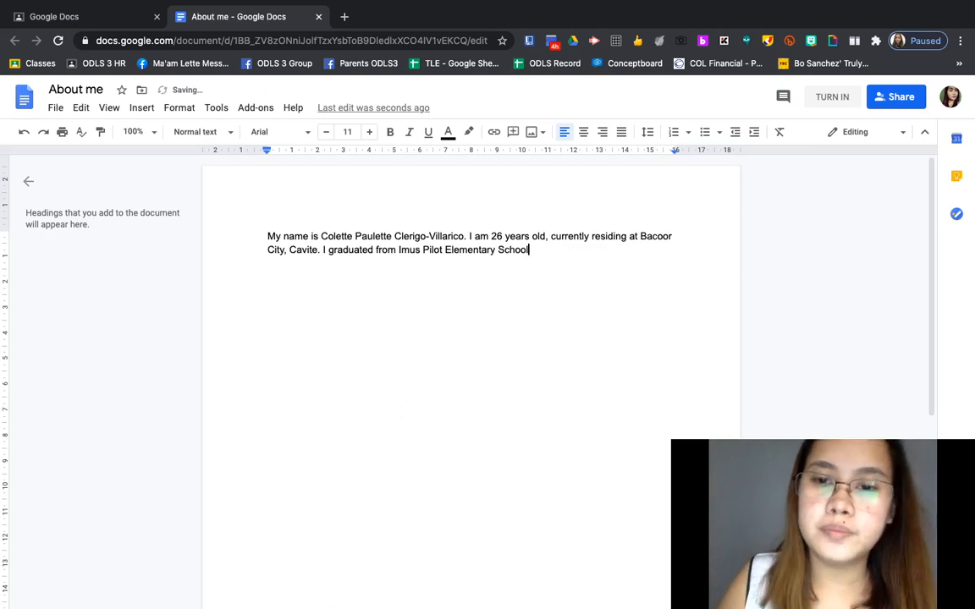
pyautogui.write('. My bir')
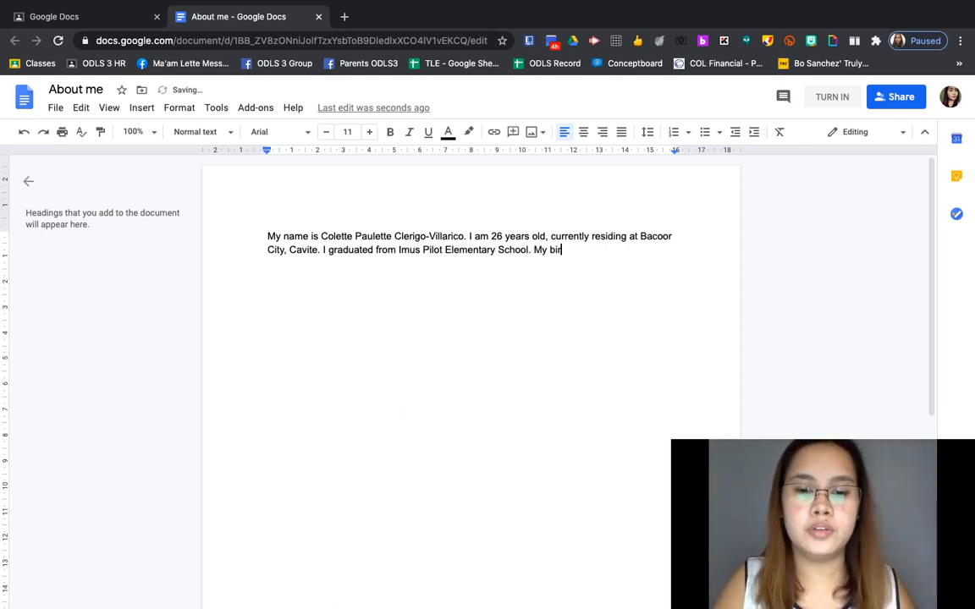
pyautogui.write('thda')
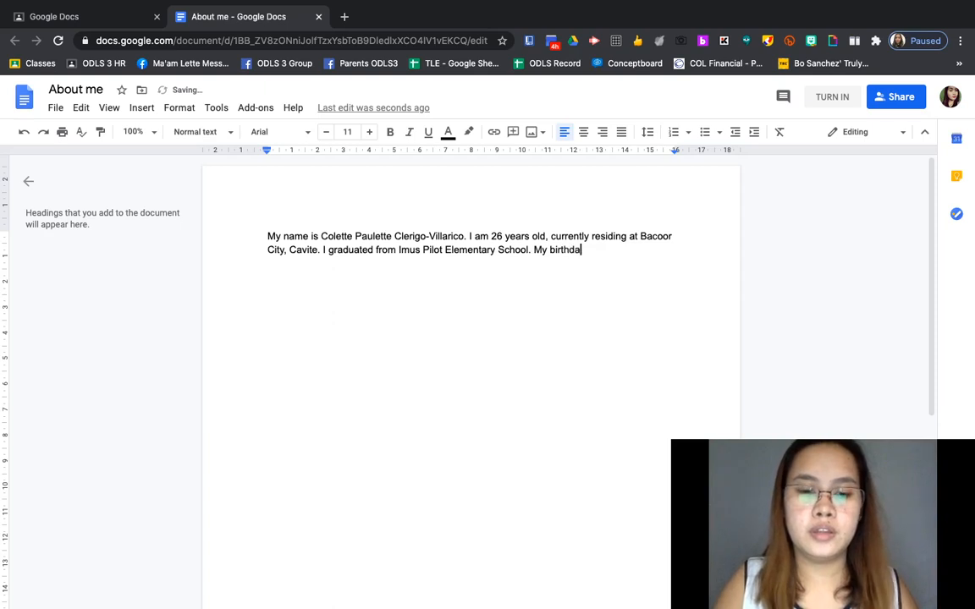
pyautogui.write('y is on')
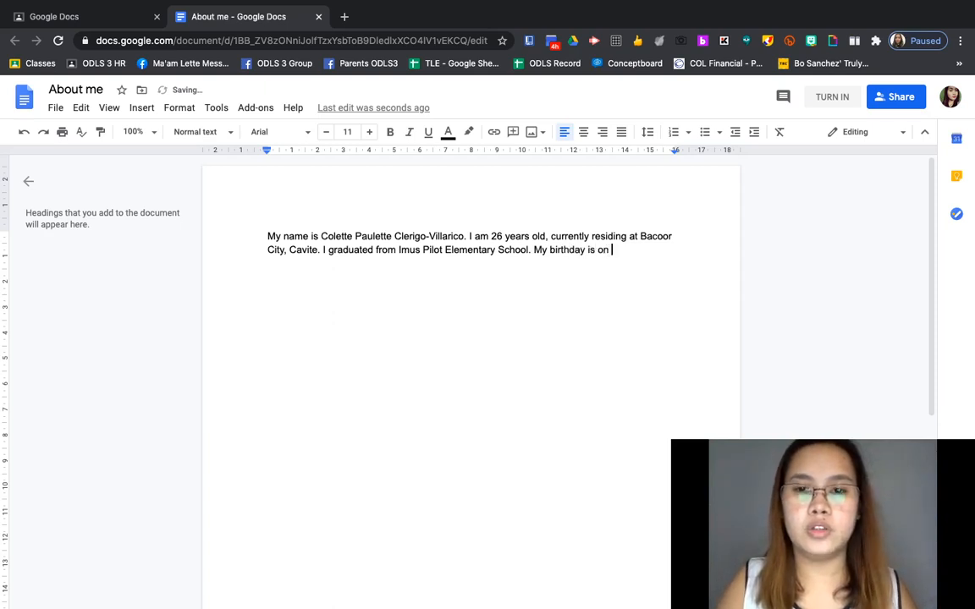
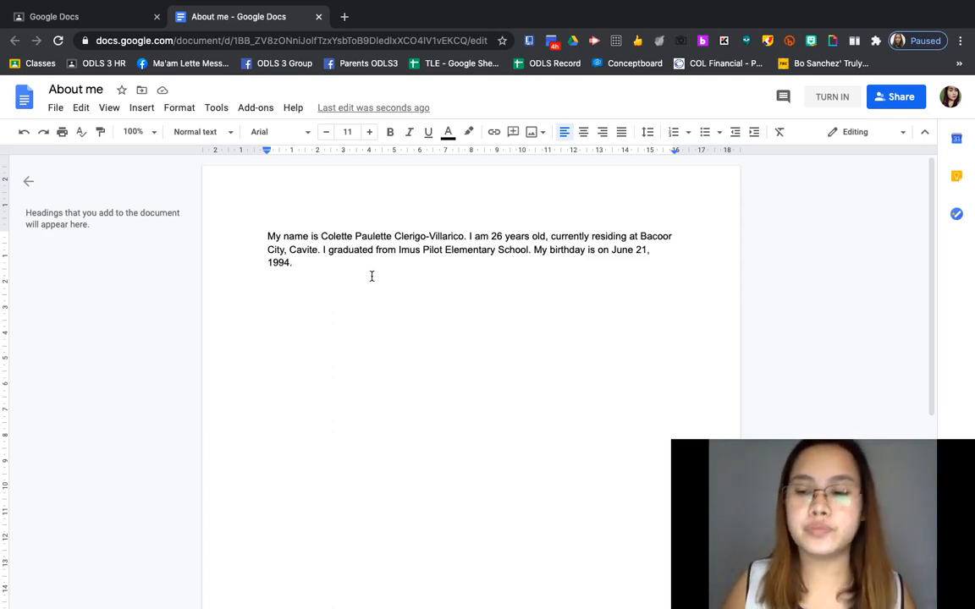
pyautogui.press('Return')
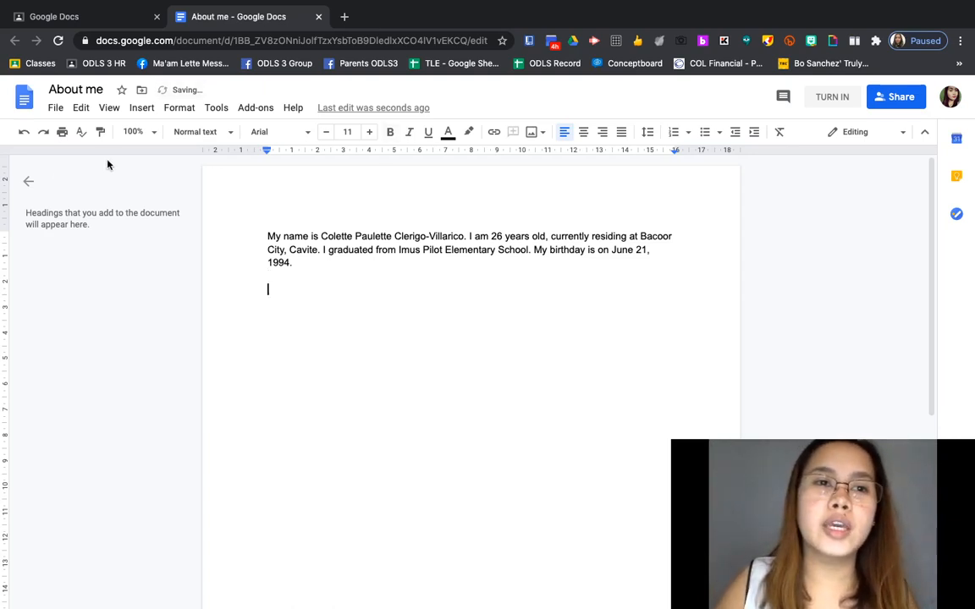
# Step: Insert the portrait JPEG photo from the Desktop on the empty line below the paragraph
pyautogui.doubleClick(290, 296)
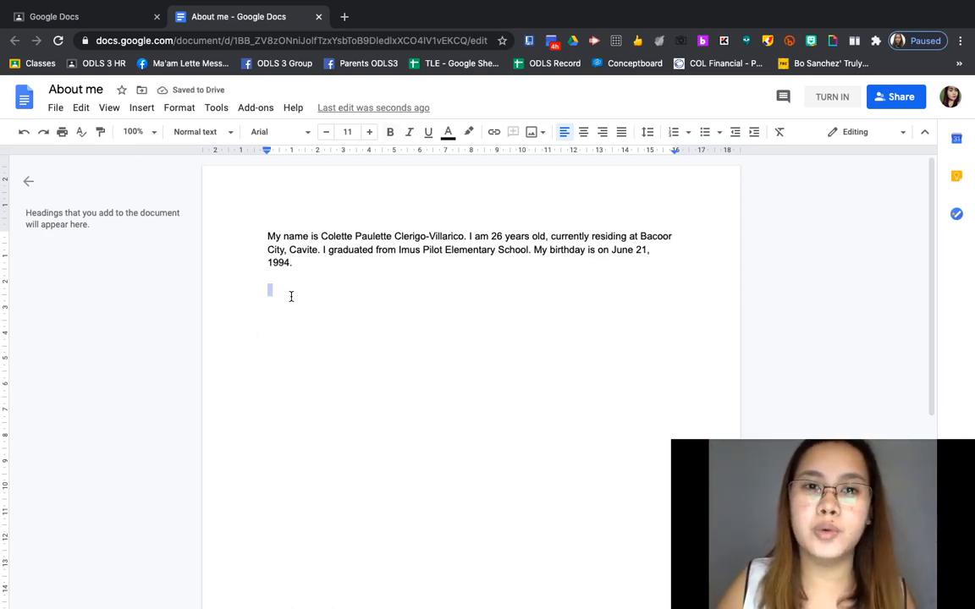
pyautogui.click(292, 290)
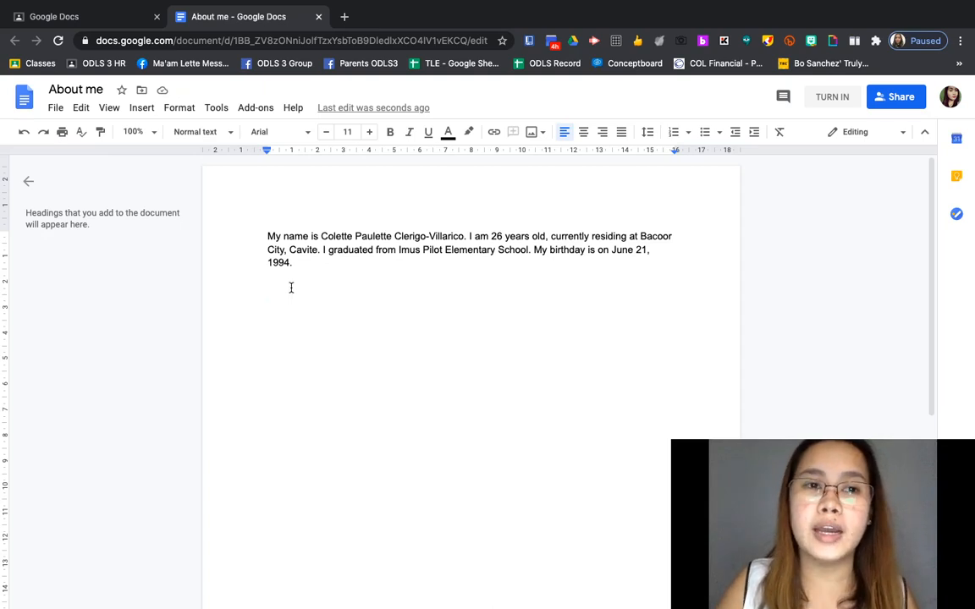
pyautogui.click(141, 109)
pyautogui.moveTo(174, 132)
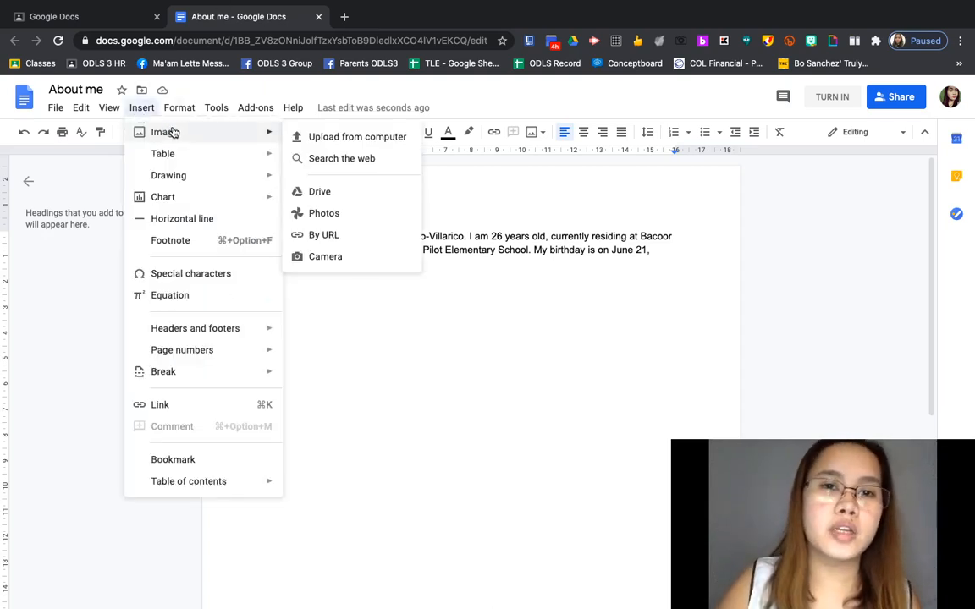
pyautogui.click(345, 138)
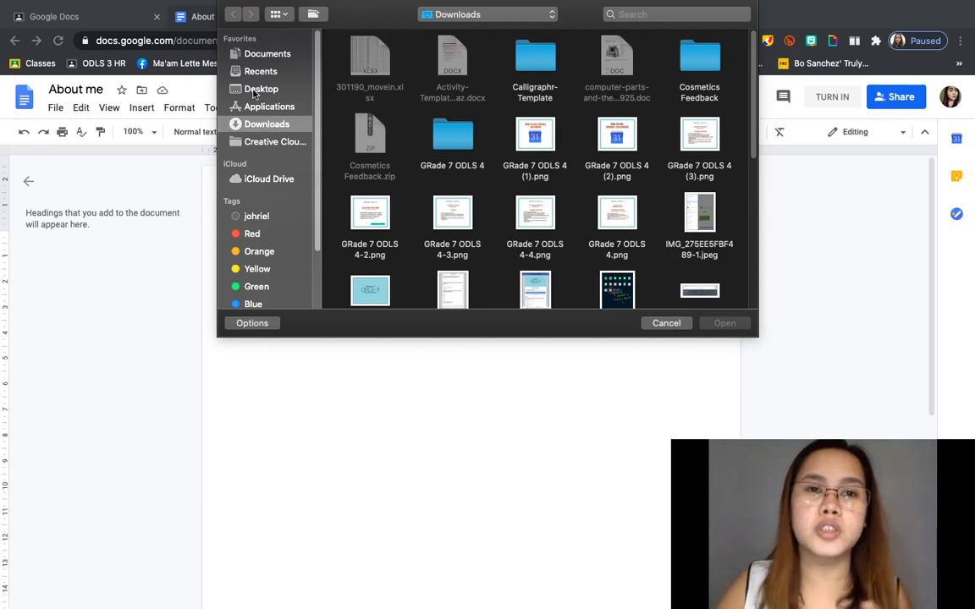
pyautogui.click(253, 93)
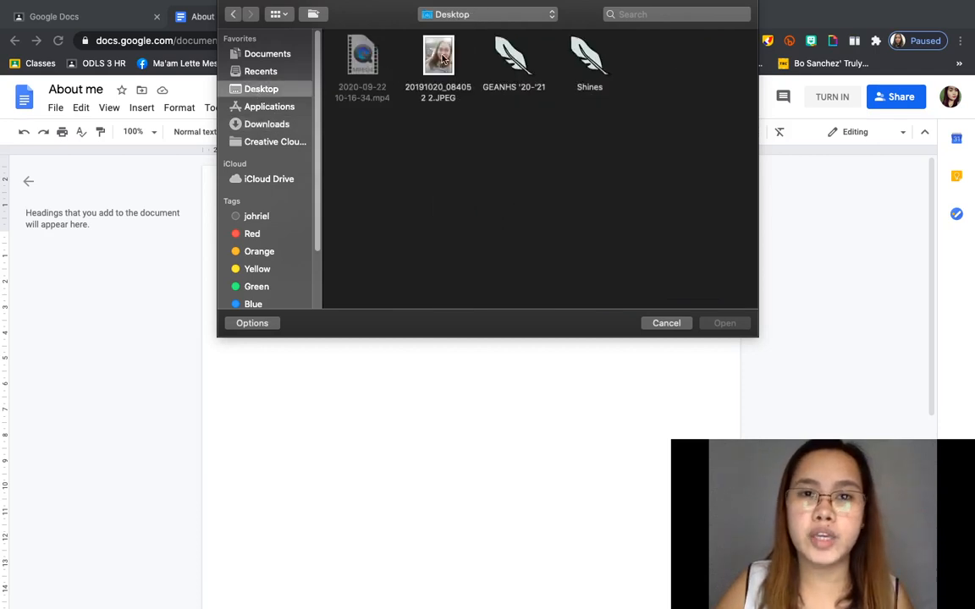
pyautogui.click(442, 58)
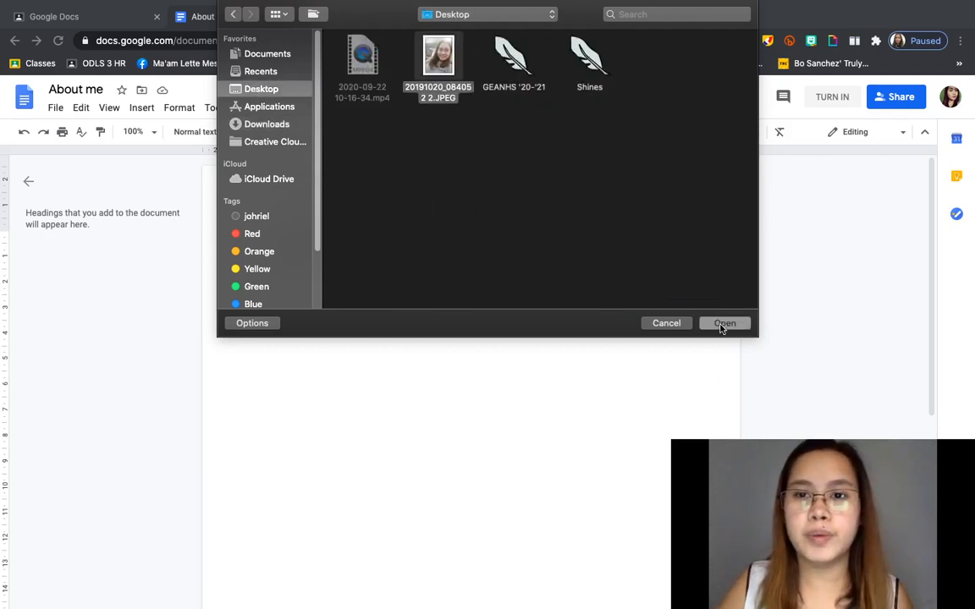
pyautogui.click(723, 325)
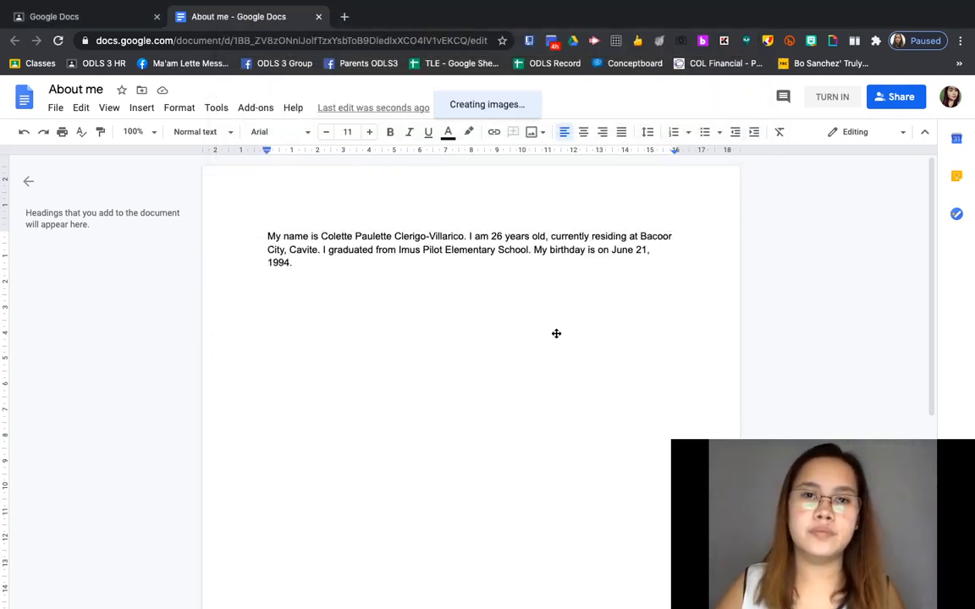
# Step: Rotate the photo 90° three times in Size & rotation, to 270° so it stands upright
pyautogui.scroll(3, 560, 328)
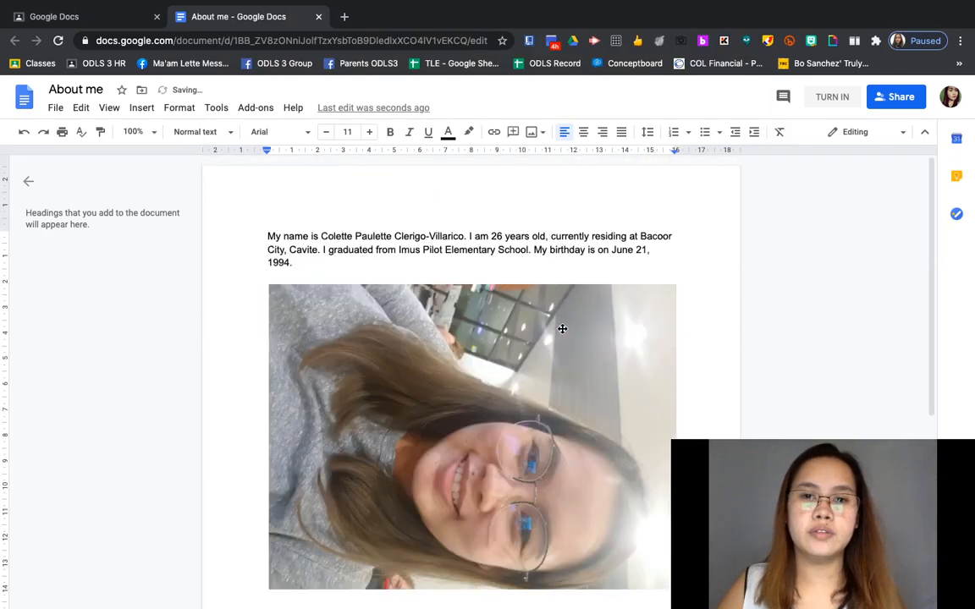
pyautogui.click(563, 347)
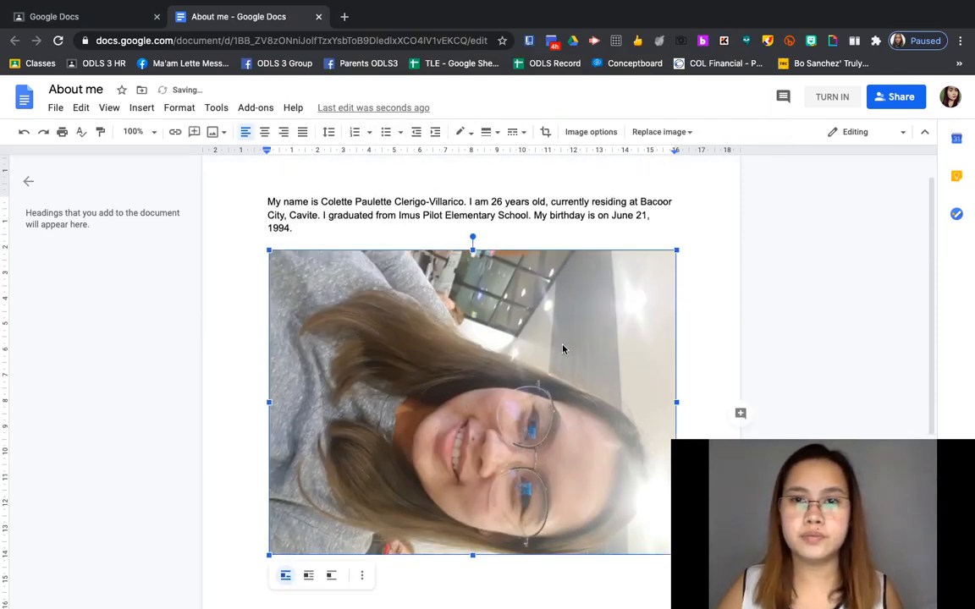
pyautogui.click(547, 136)
pyautogui.click(547, 138)
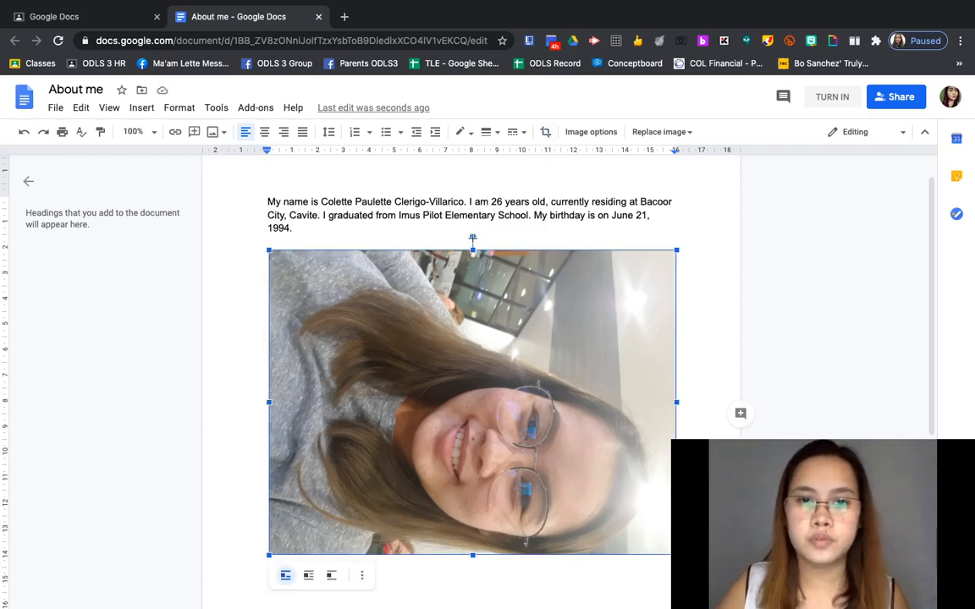
pyautogui.click(361, 576)
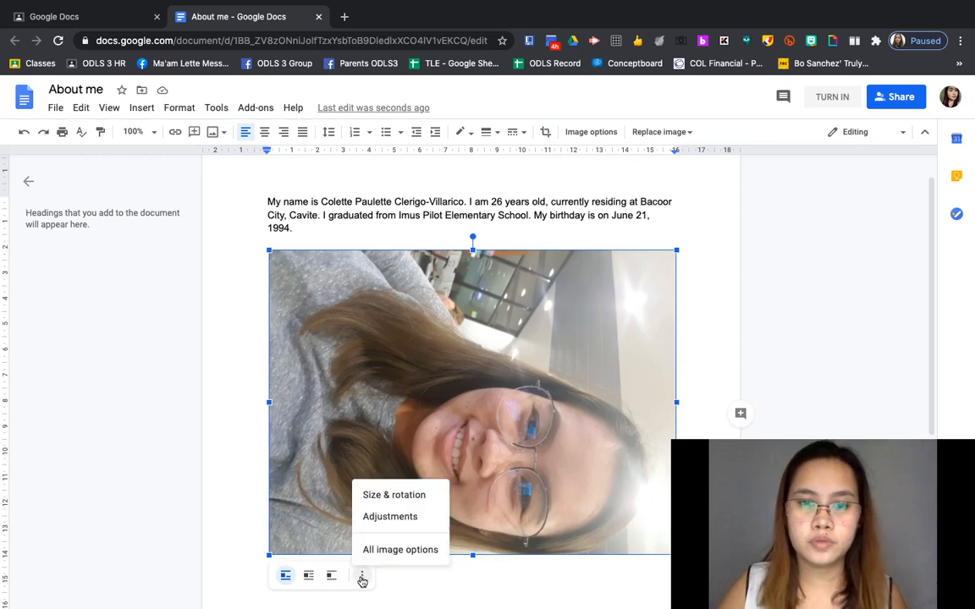
pyautogui.click(407, 496)
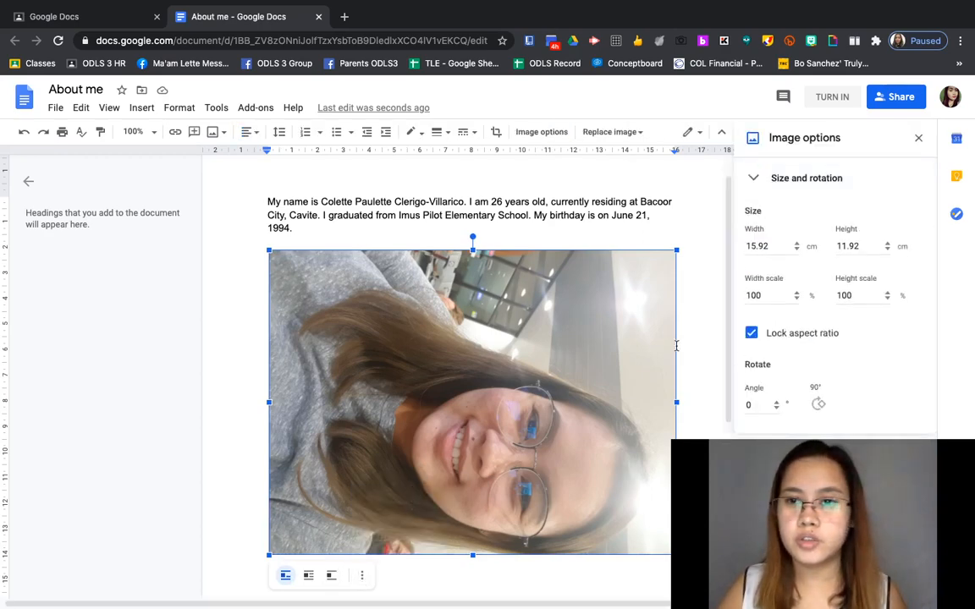
pyautogui.click(817, 404)
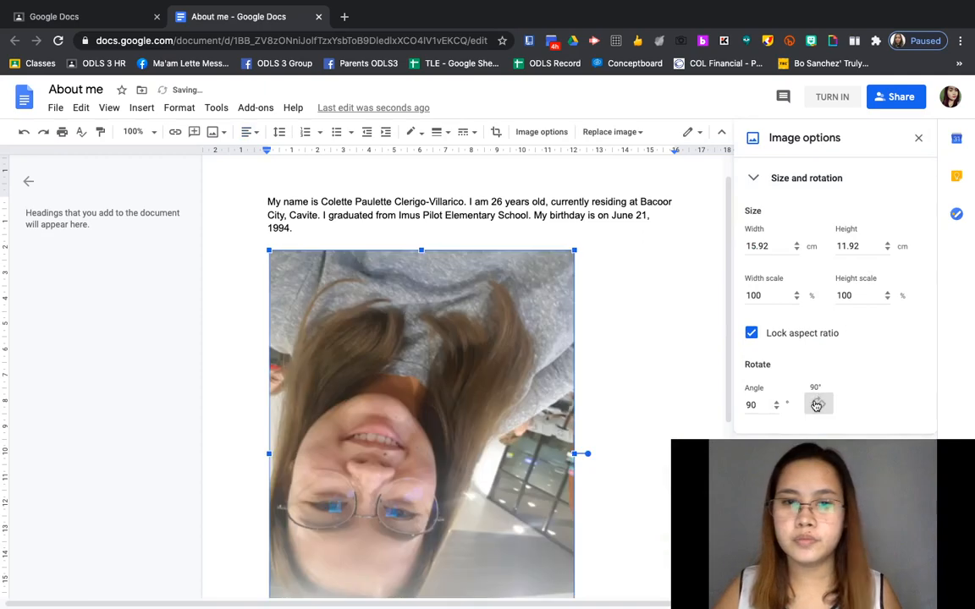
pyautogui.click(817, 405)
pyautogui.click(817, 405)
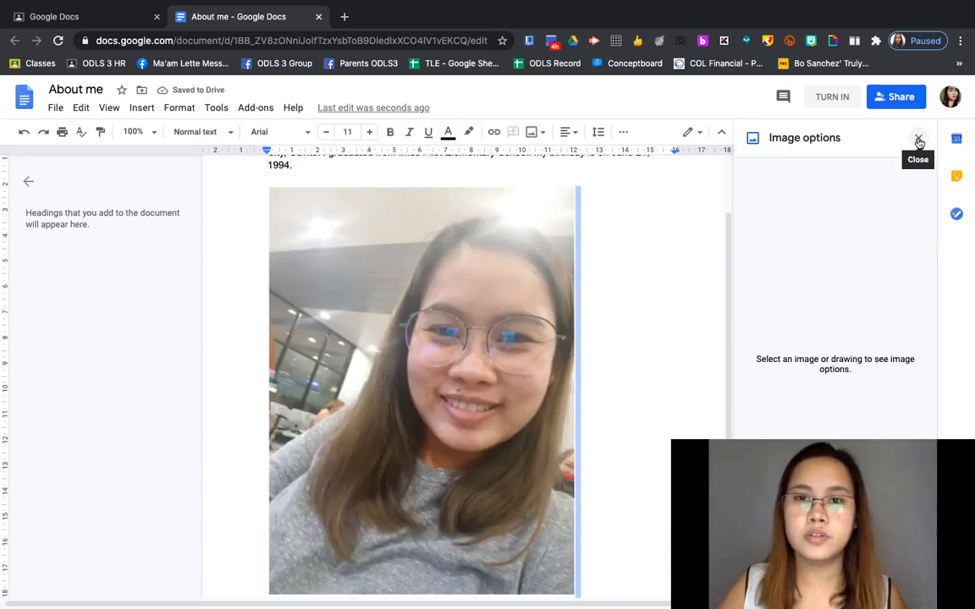
pyautogui.click(563, 244)
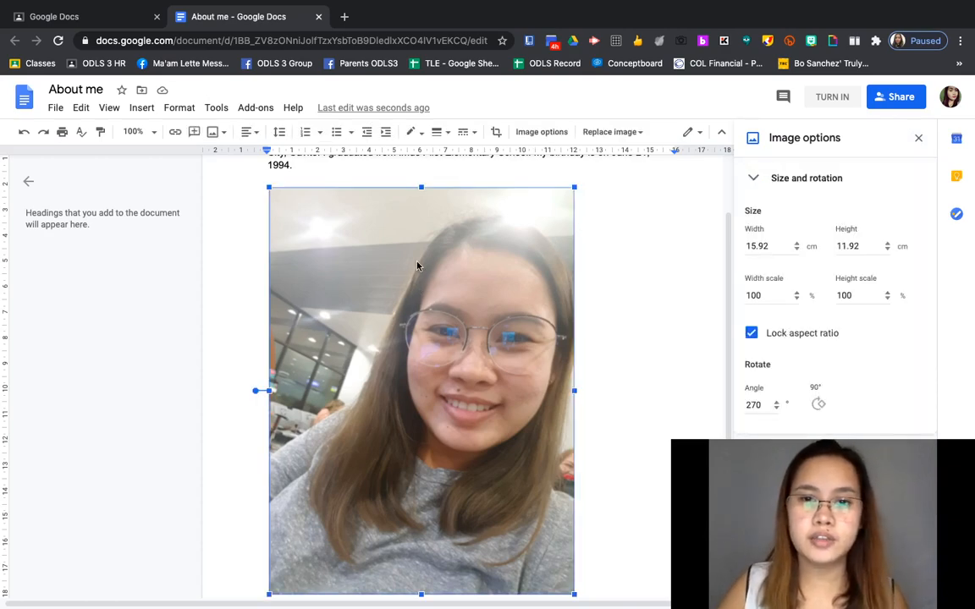
# Step: Close the image options and undo two rotations, leaving the photo sideways
pyautogui.click(917, 138)
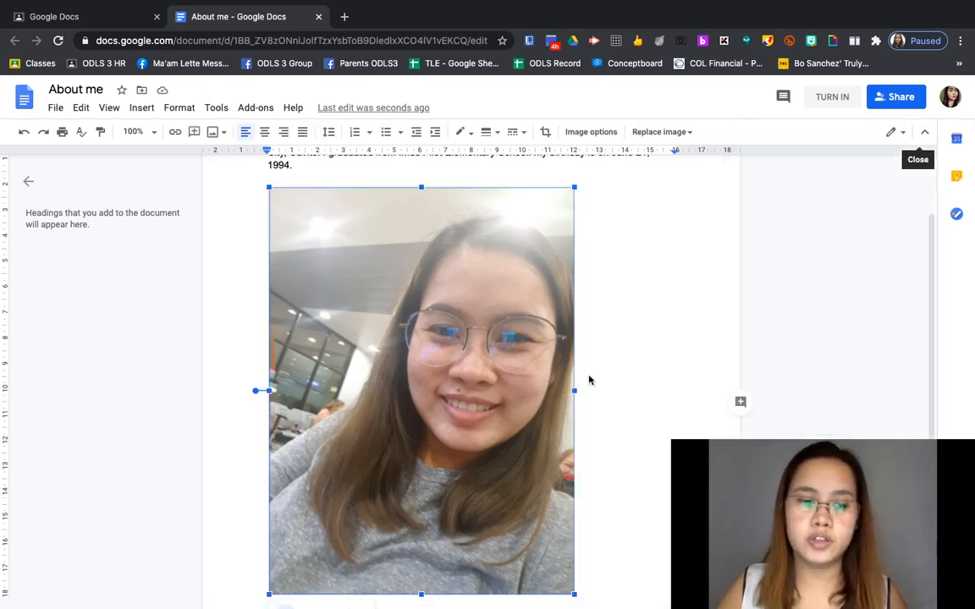
pyautogui.press('super+z')
pyautogui.press('super+z')
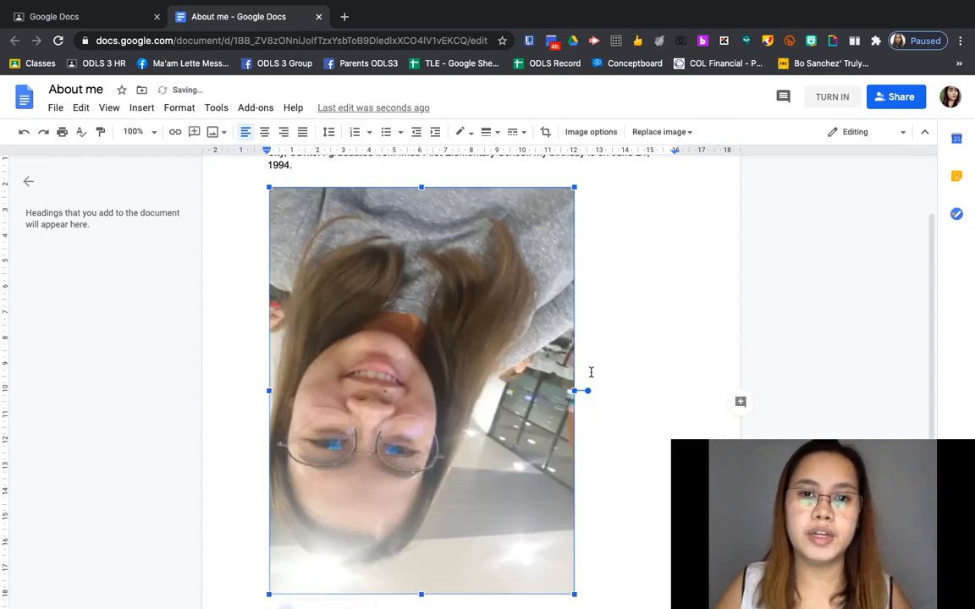
pyautogui.press('super+z')
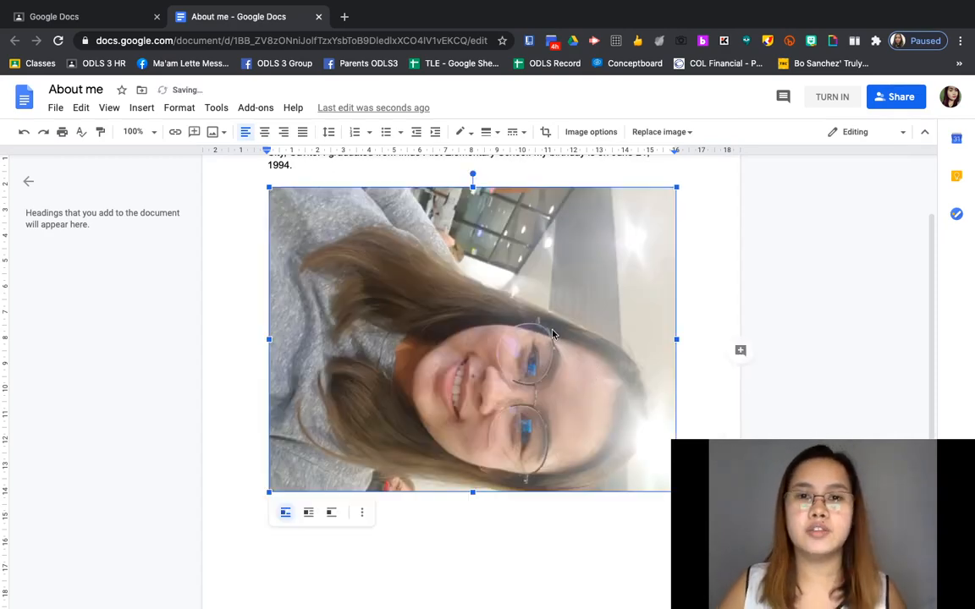
# Step: Rotate the photo again through Size & rotation to 270°, upright
pyautogui.rightClick(513, 303)
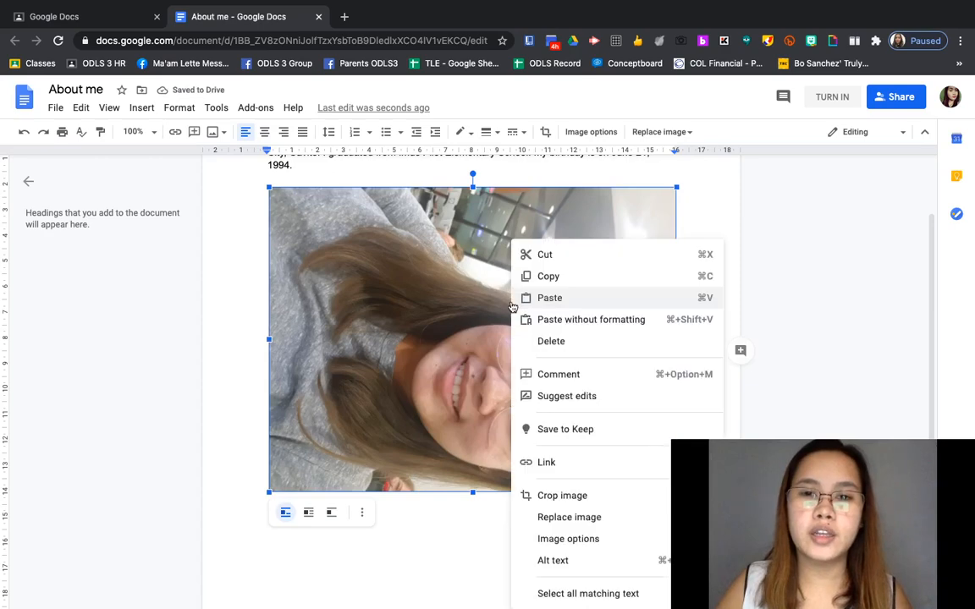
pyautogui.click(412, 480)
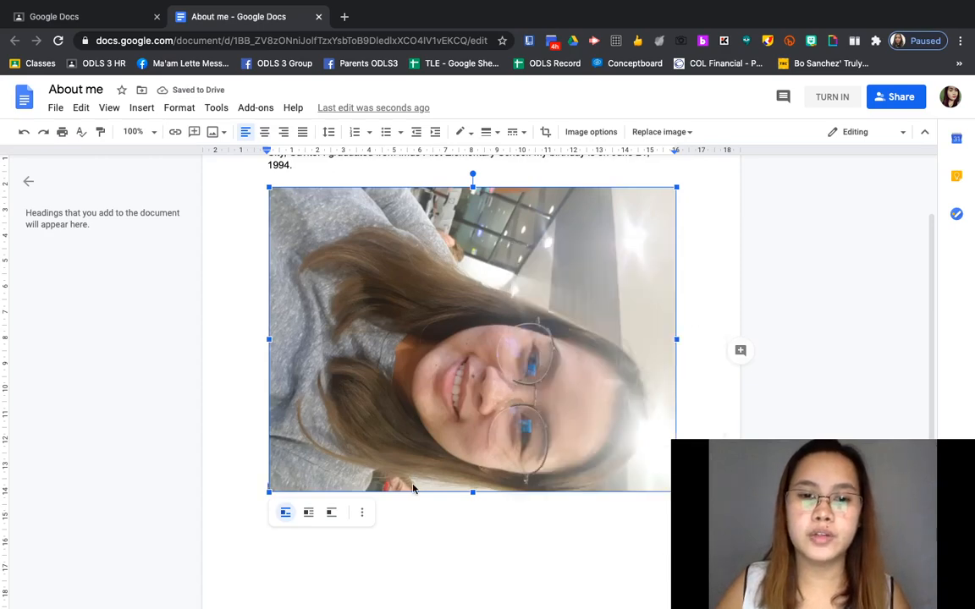
pyautogui.click(363, 514)
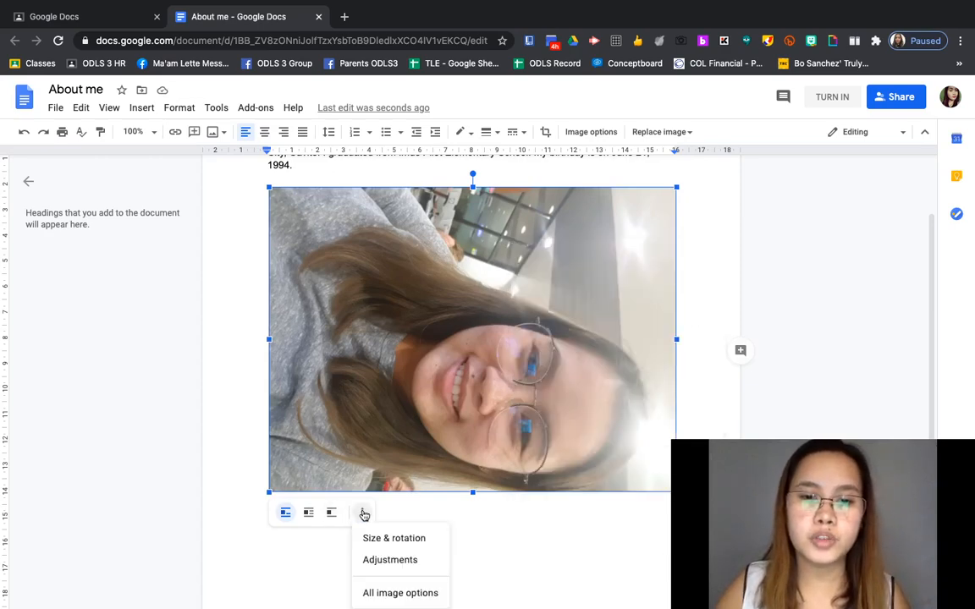
pyautogui.click(394, 539)
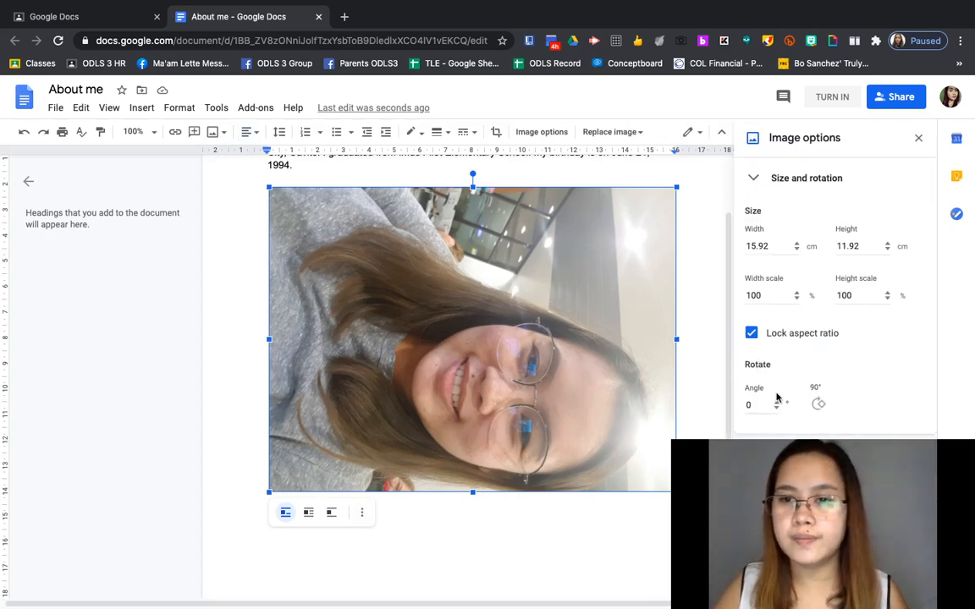
pyautogui.click(819, 409)
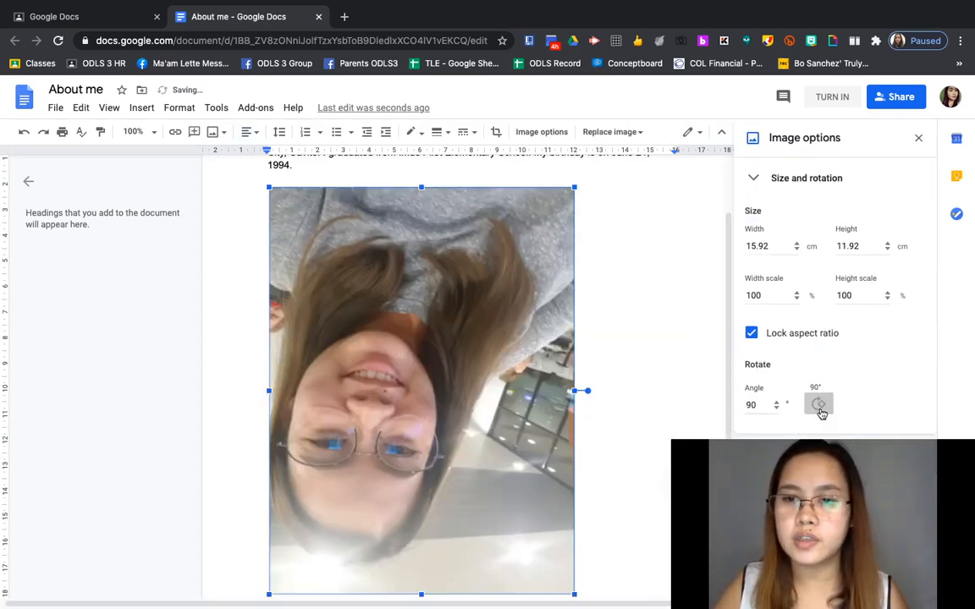
pyautogui.click(820, 410)
pyautogui.click(819, 406)
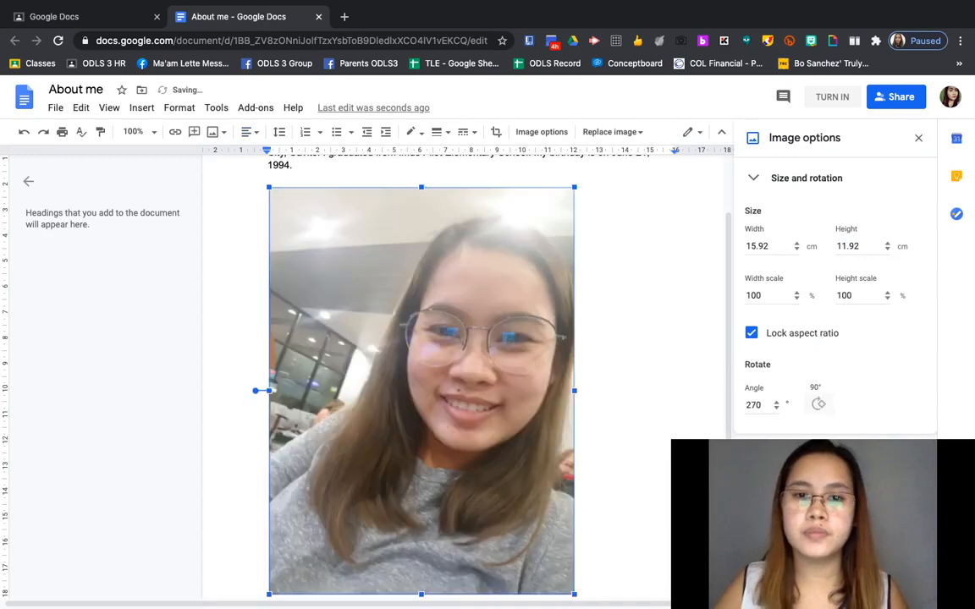
# Step: Shrink the upright photo to about two-thirds of its width by dragging its corner
pyautogui.click(638, 475)
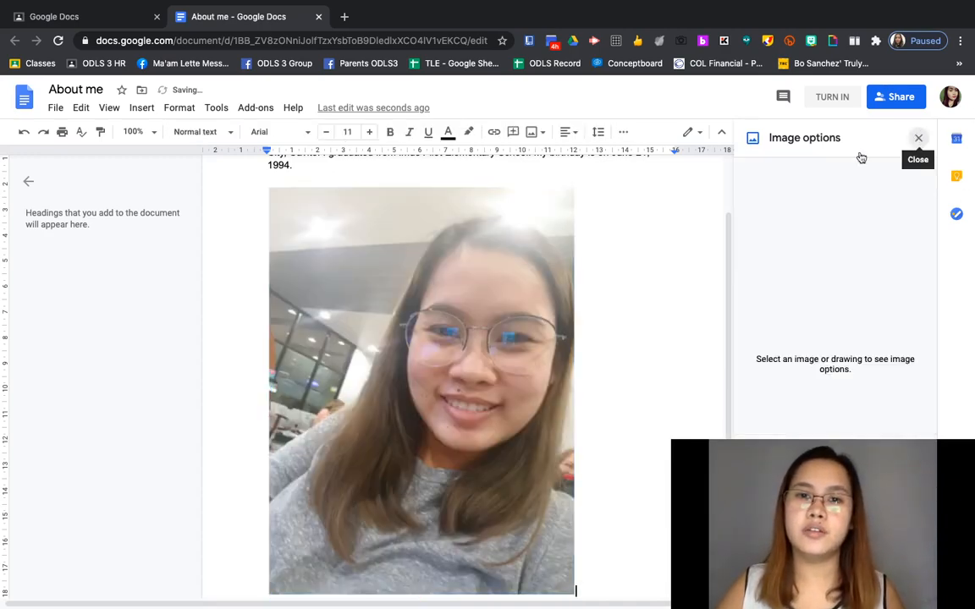
pyautogui.click(918, 137)
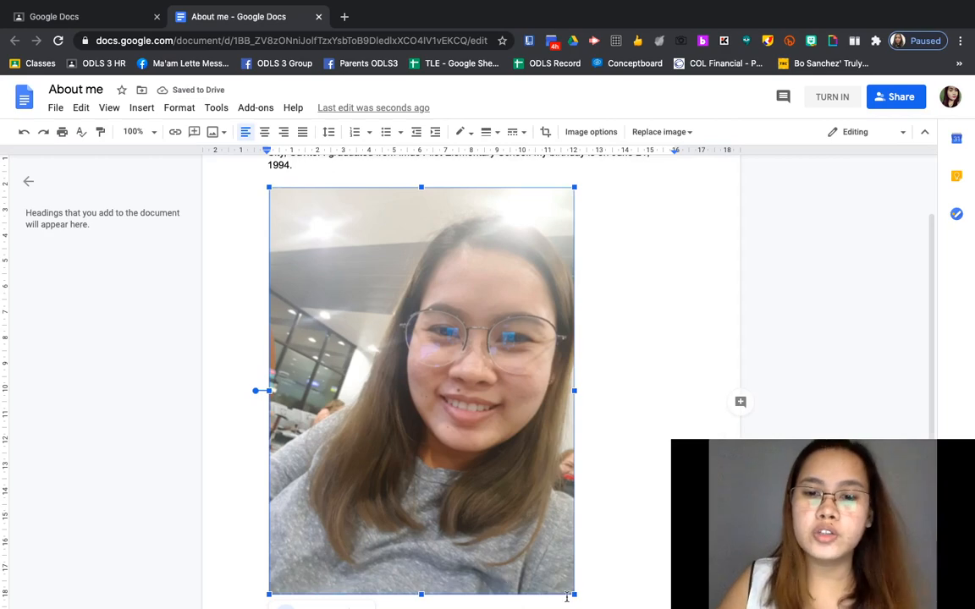
pyautogui.moveTo(574, 595); pyautogui.dragTo(495, 436)
# Step: Take a webcam snapshot and insert it below the resized first photo
pyautogui.click(548, 432)
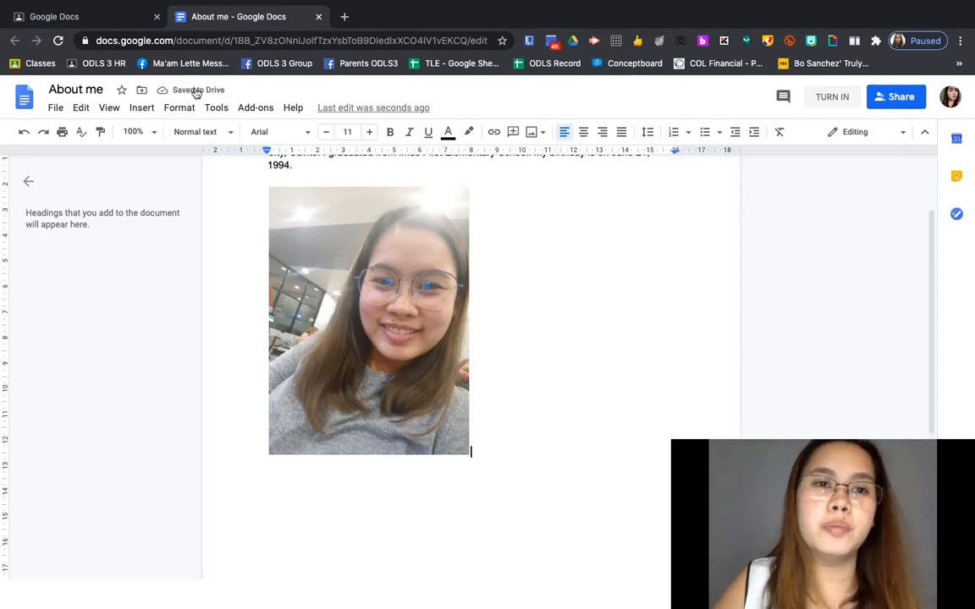
pyautogui.click(140, 110)
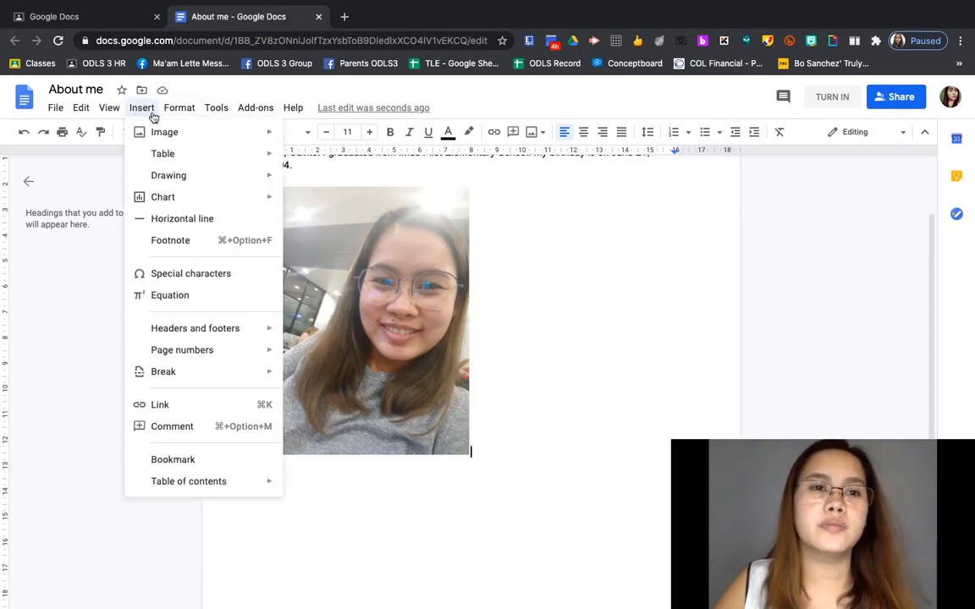
pyautogui.moveTo(239, 135)
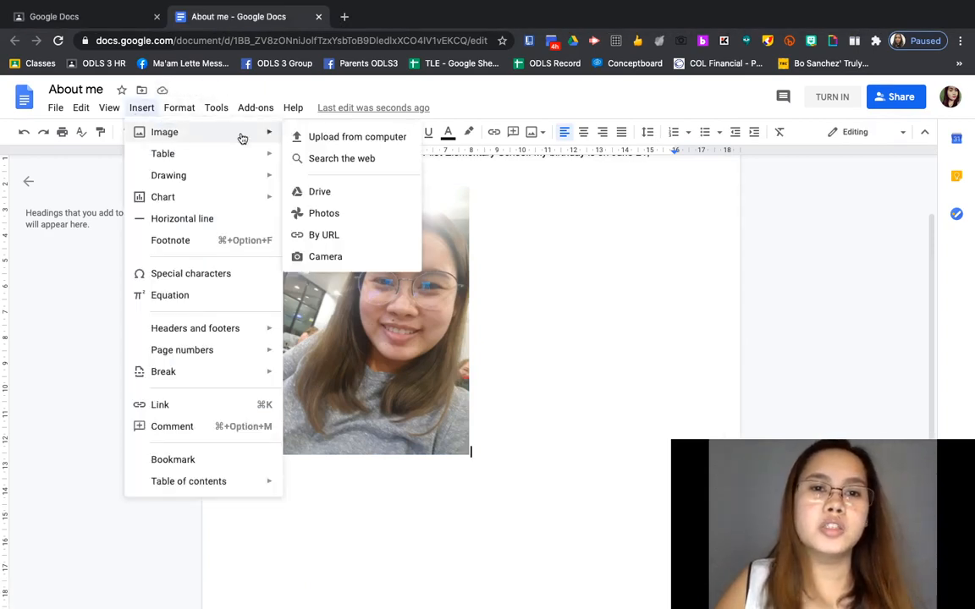
pyautogui.click(337, 266)
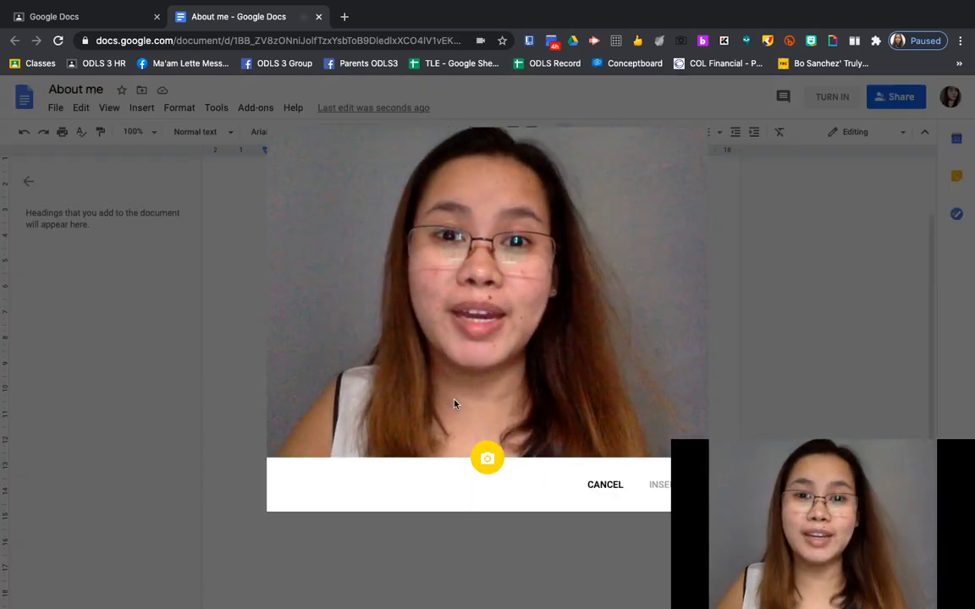
pyautogui.click(494, 462)
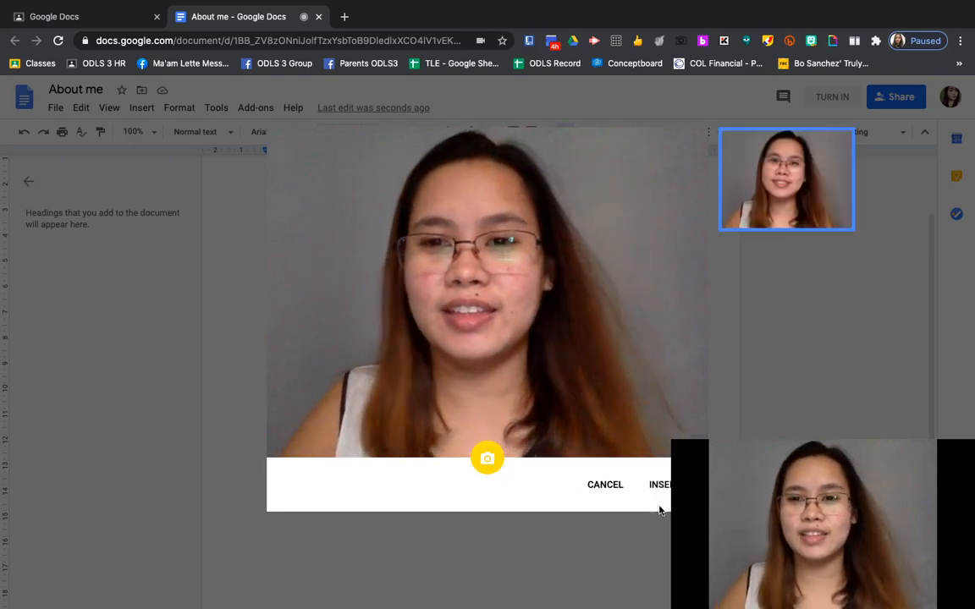
pyautogui.click(661, 485)
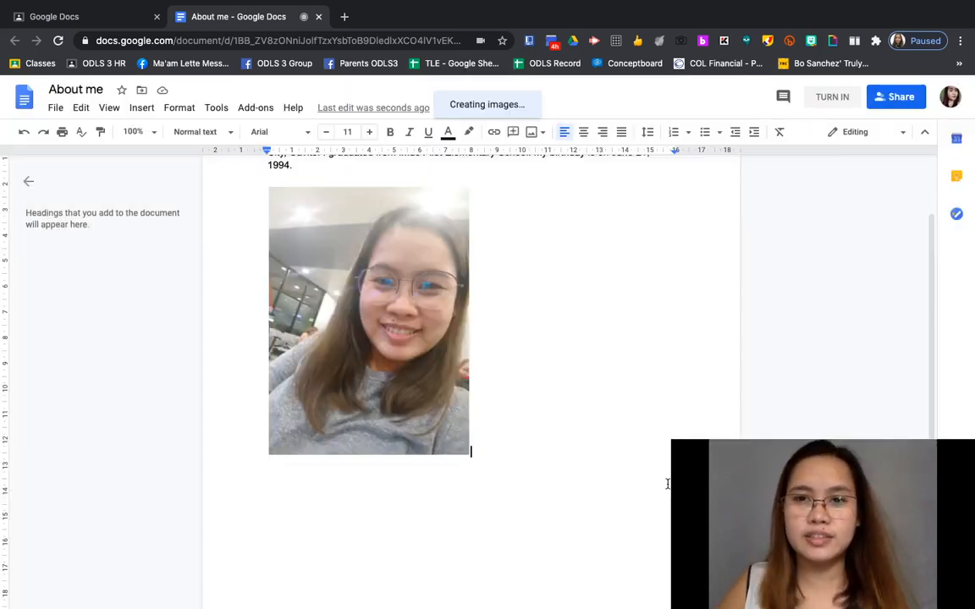
# Step: Check the new webcam snapshot and the portrait photo stacked below it
pyautogui.click(392, 505)
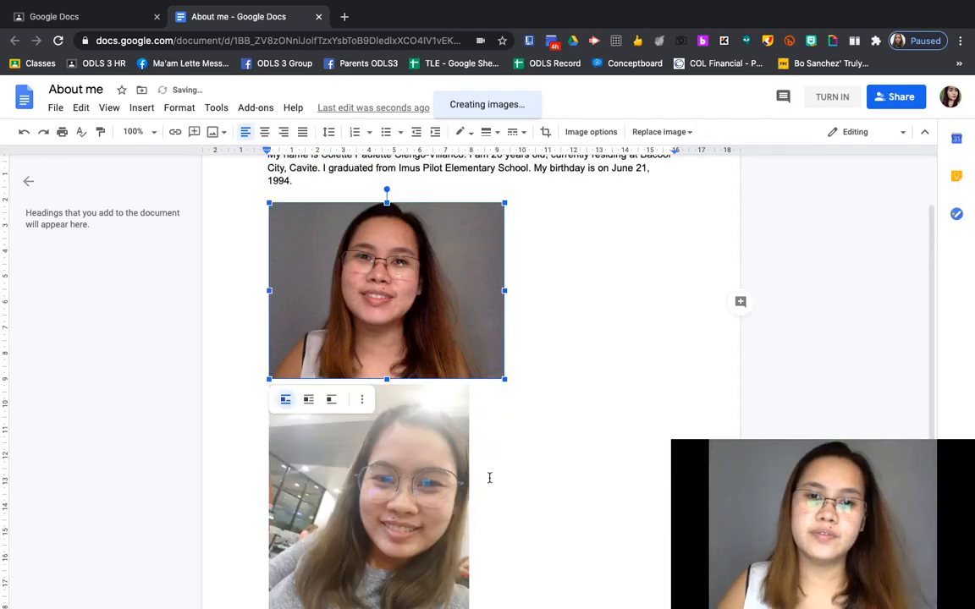
pyautogui.scroll(-3, 495, 454)
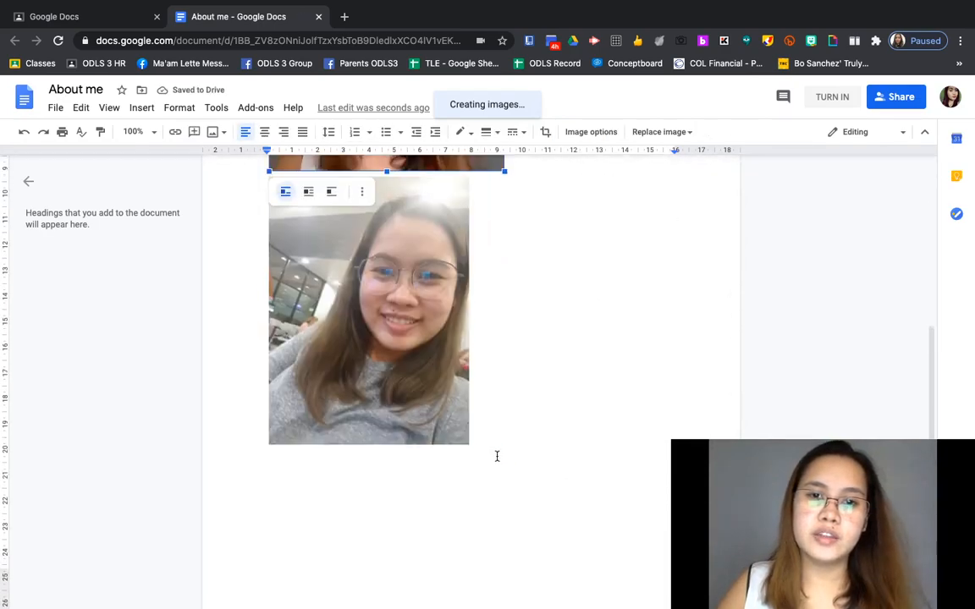
pyautogui.click(273, 479)
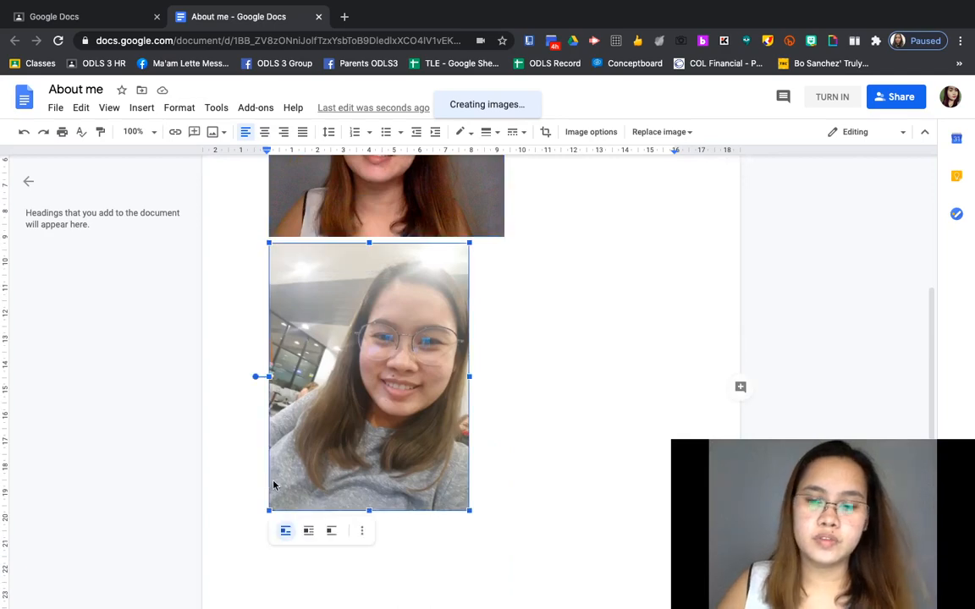
pyautogui.click(268, 506)
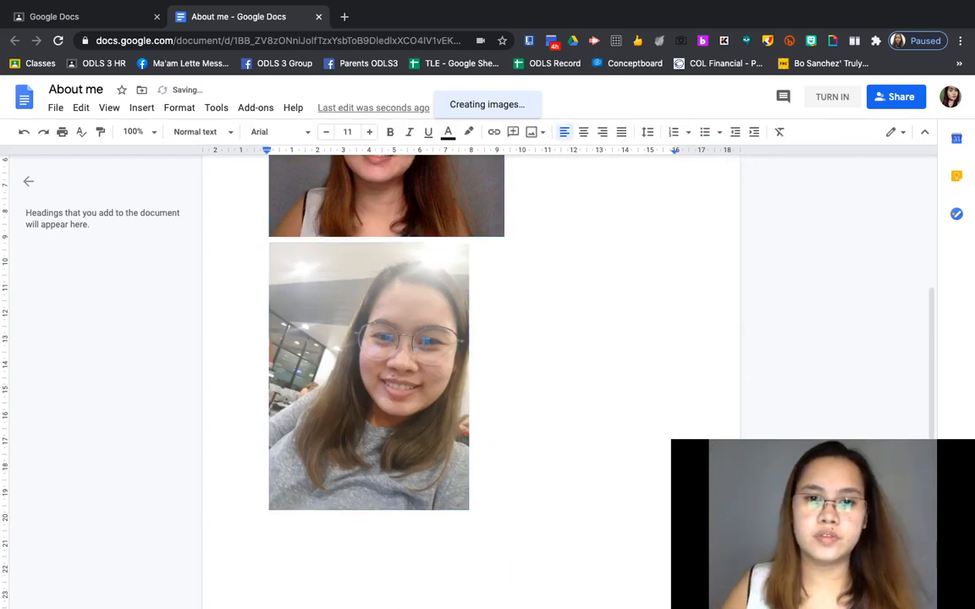
pyautogui.scroll(3, 534, 483)
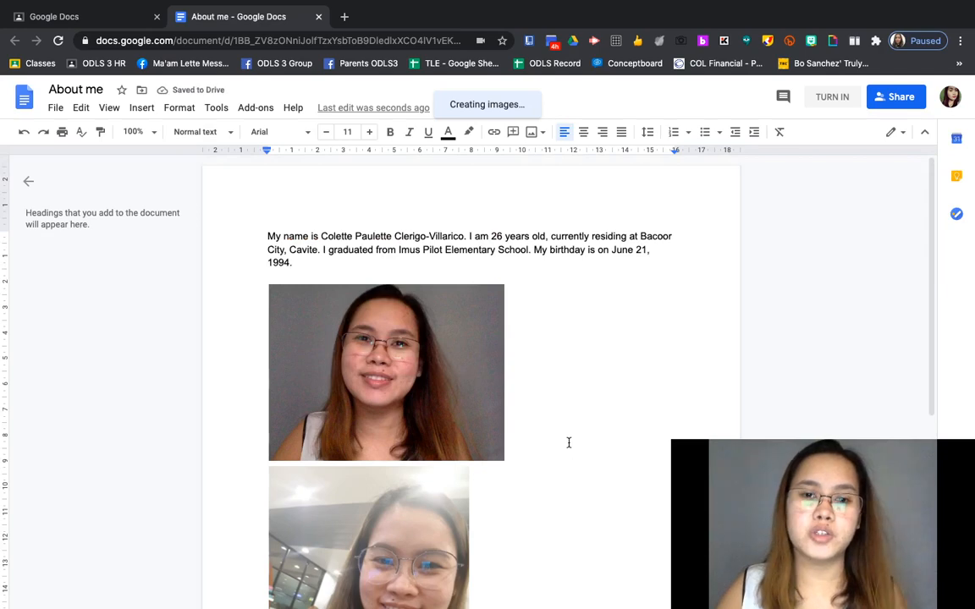
pyautogui.scroll(-3, 520, 457)
pyautogui.scroll(3, 516, 460)
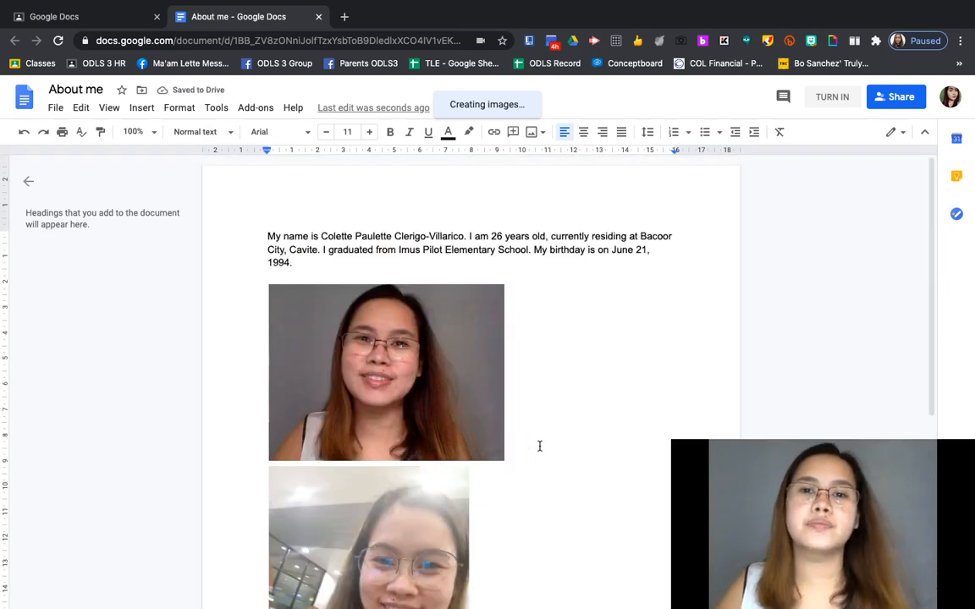
pyautogui.scroll(-3, 457, 427)
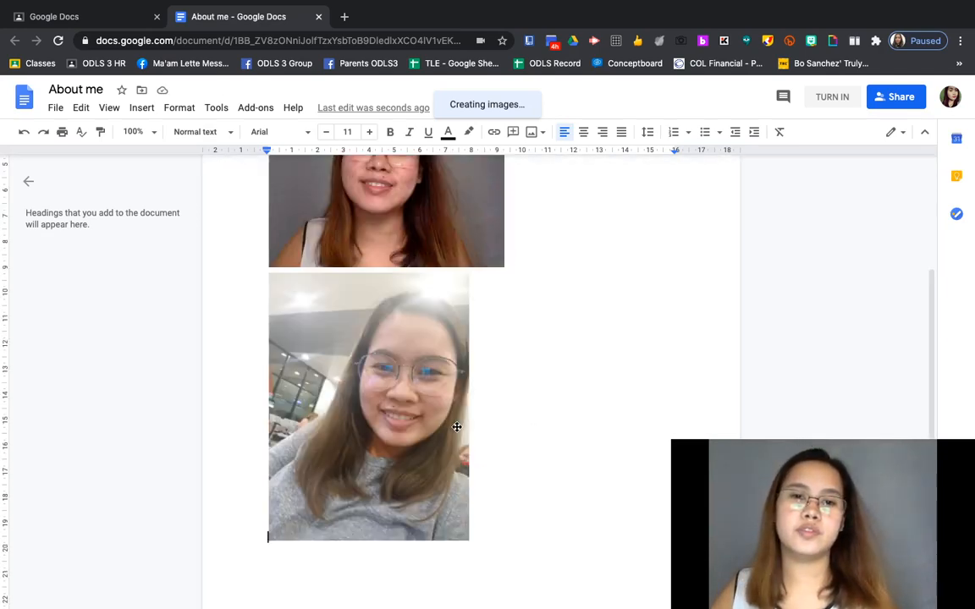
pyautogui.scroll(3, 457, 428)
# Step: Recheck the lower photo, then place the cursor on the blank line above the upper photo
pyautogui.click(402, 497)
pyautogui.scroll(-3, 431, 444)
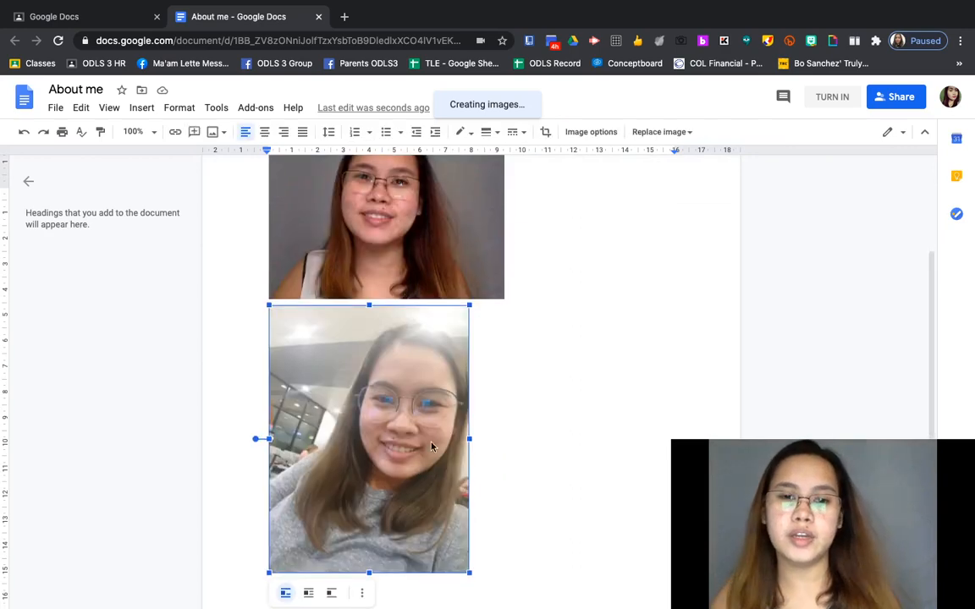
pyautogui.click(574, 444)
pyautogui.scroll(3, 541, 444)
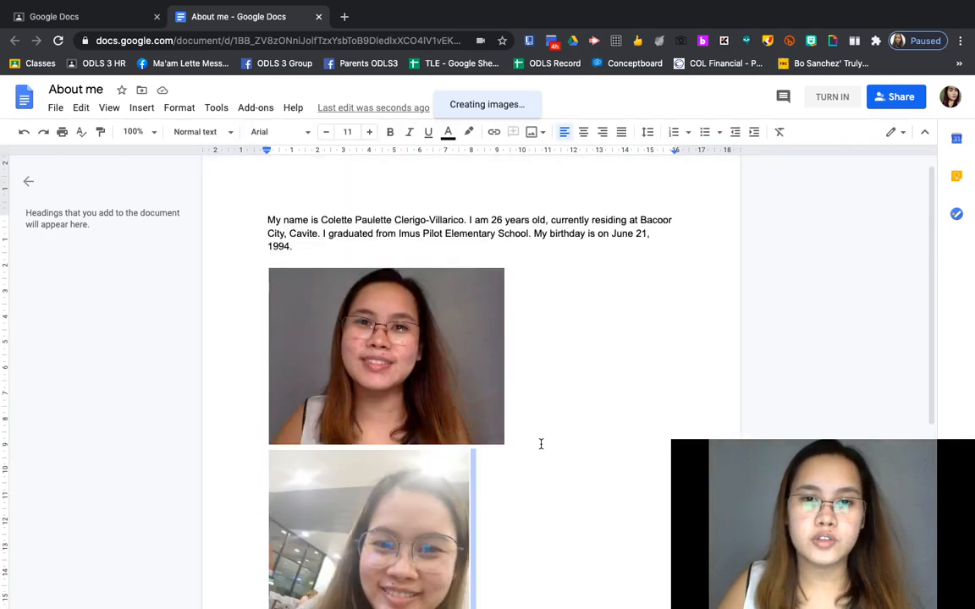
pyautogui.click(277, 263)
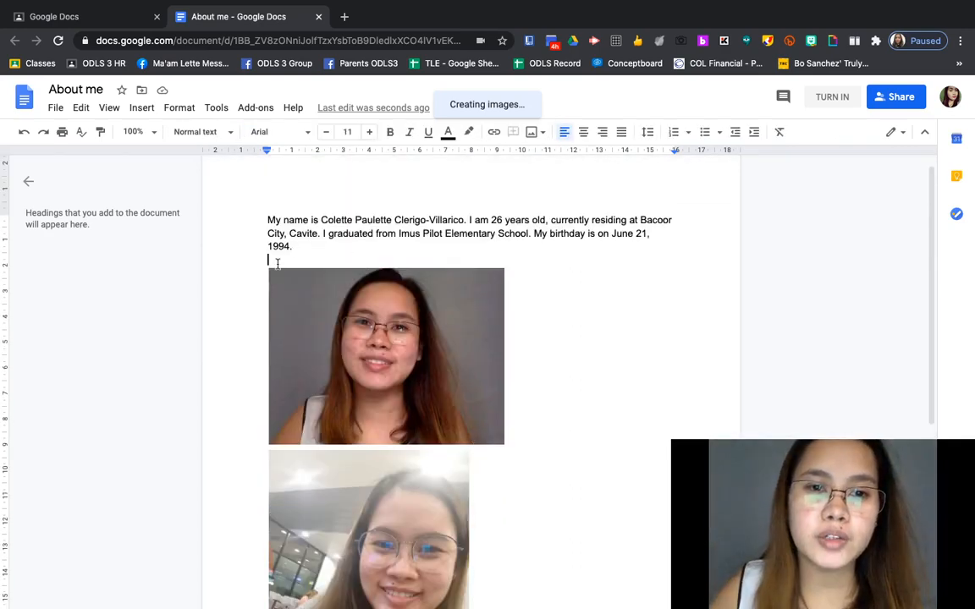
# Step: Centre the intro paragraph and the upper webcam photo
pyautogui.moveTo(302, 248); pyautogui.dragTo(274, 220)
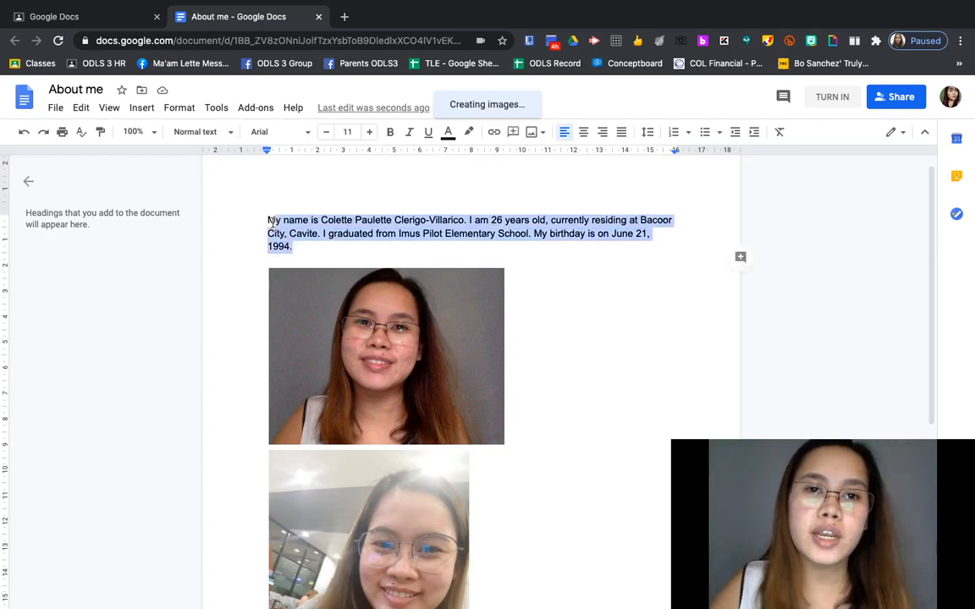
pyautogui.click(583, 134)
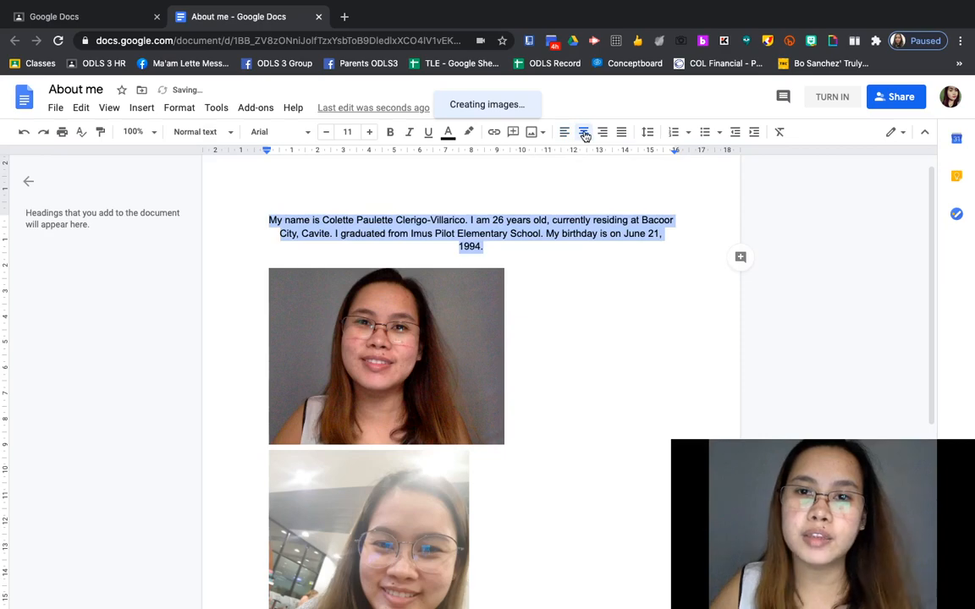
pyautogui.click(354, 401)
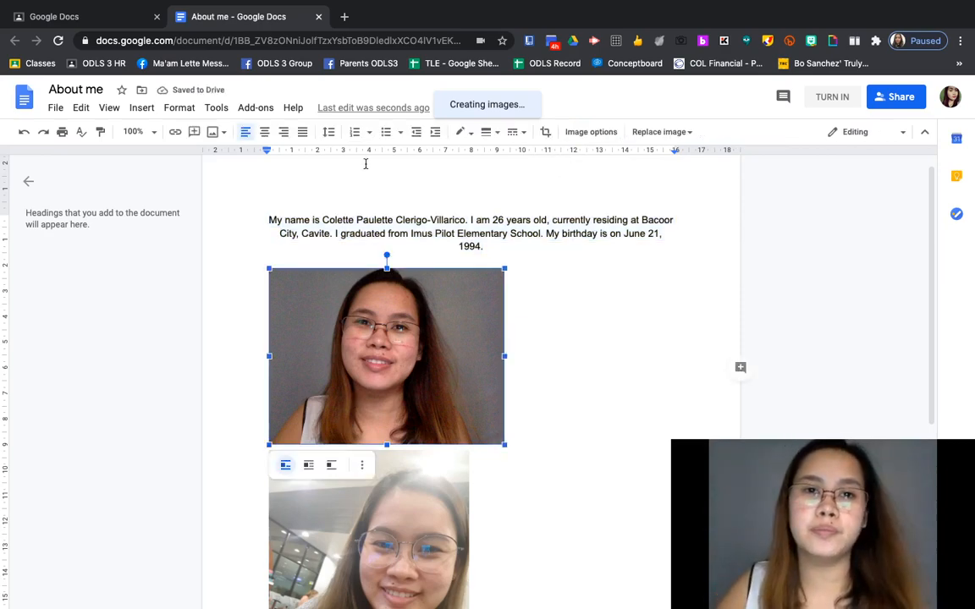
pyautogui.click(263, 133)
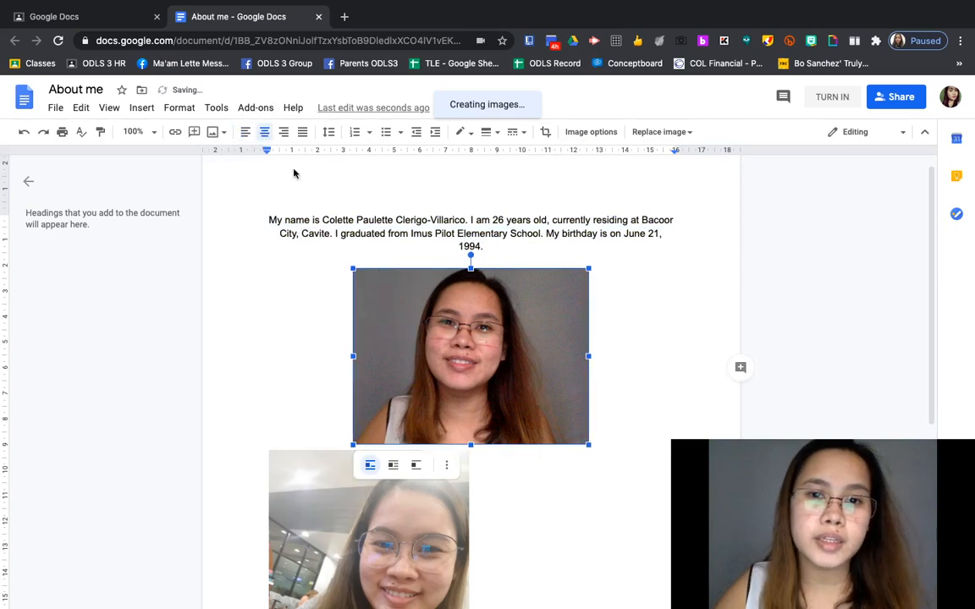
# Step: Centre the lower portrait photo, then reselect the whole intro paragraph
pyautogui.click(400, 576)
pyautogui.scroll(-2, 401, 485)
pyautogui.click(263, 133)
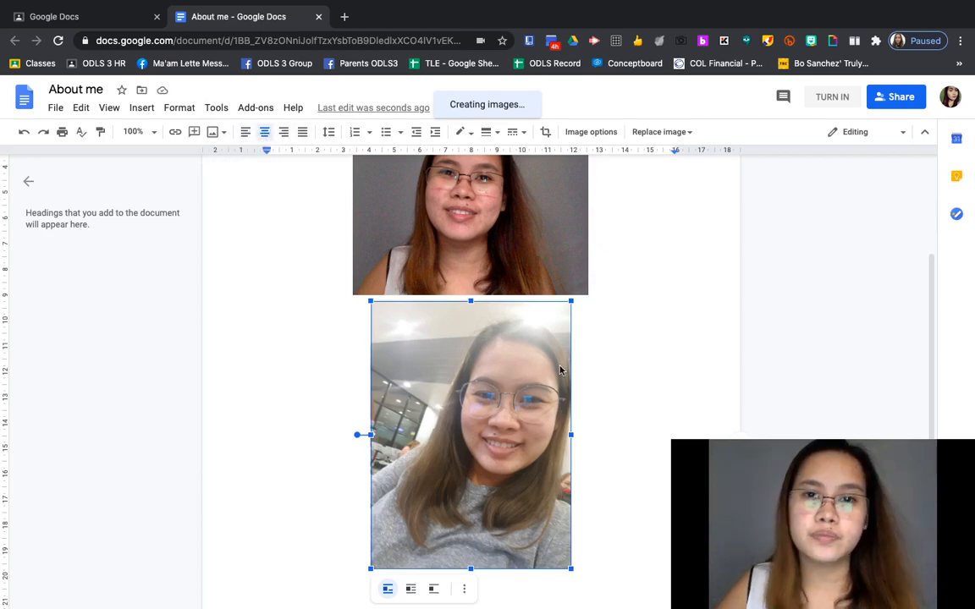
pyautogui.scroll(2, 559, 366)
pyautogui.click(454, 356)
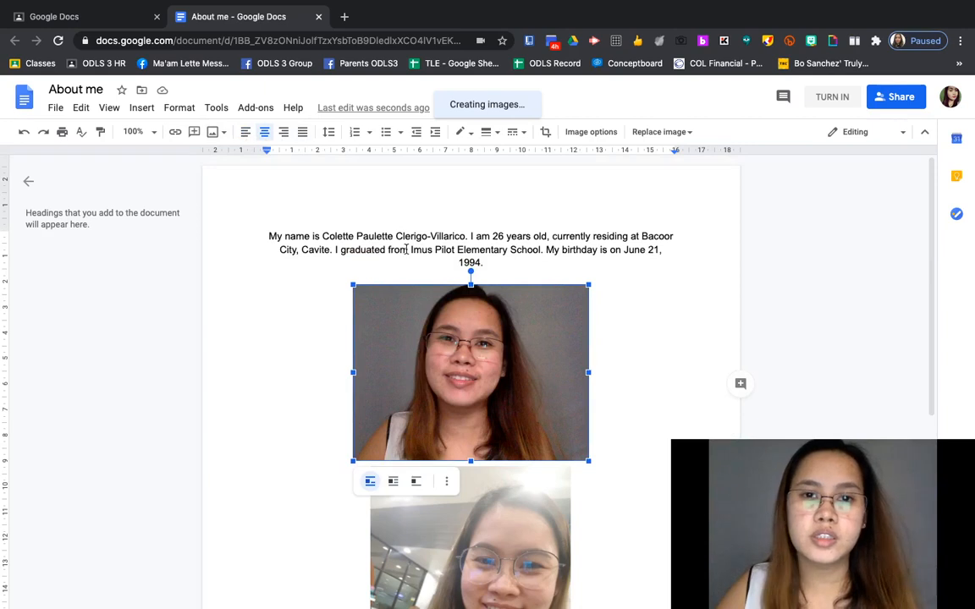
pyautogui.moveTo(496, 263); pyautogui.dragTo(268, 238)
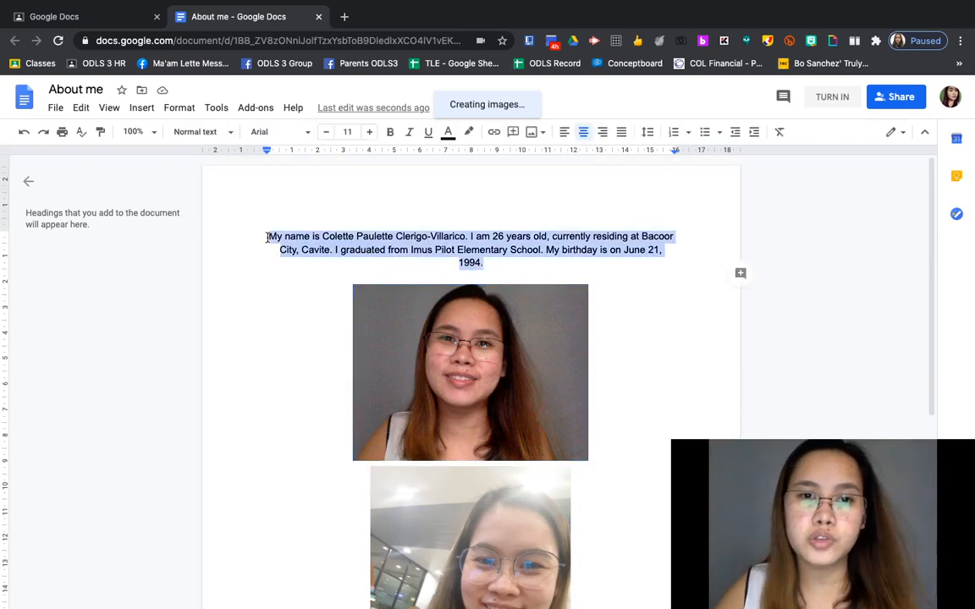
# Step: Set the intro paragraph to Georgia at 14 pt
pyautogui.click(308, 134)
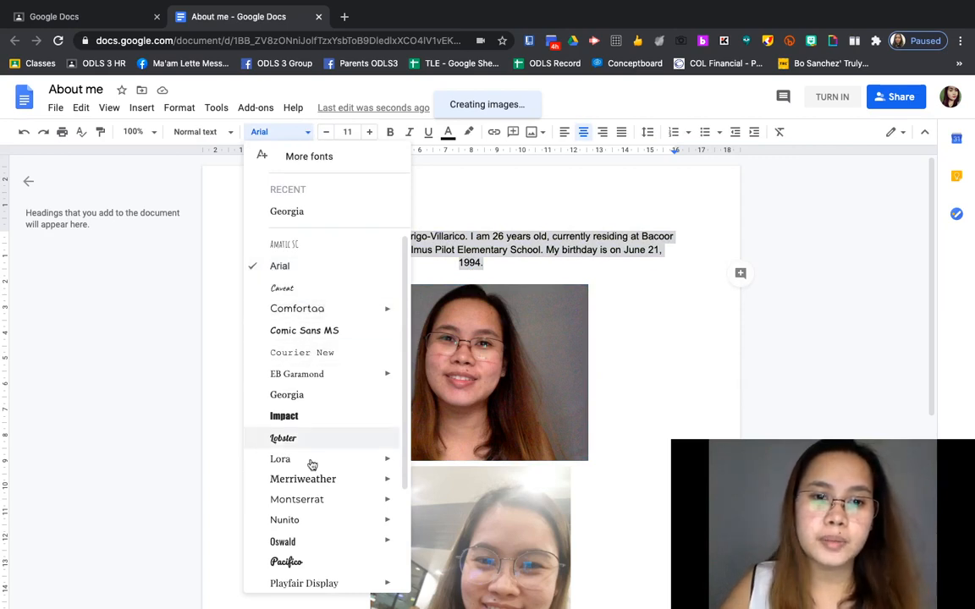
pyautogui.click(312, 395)
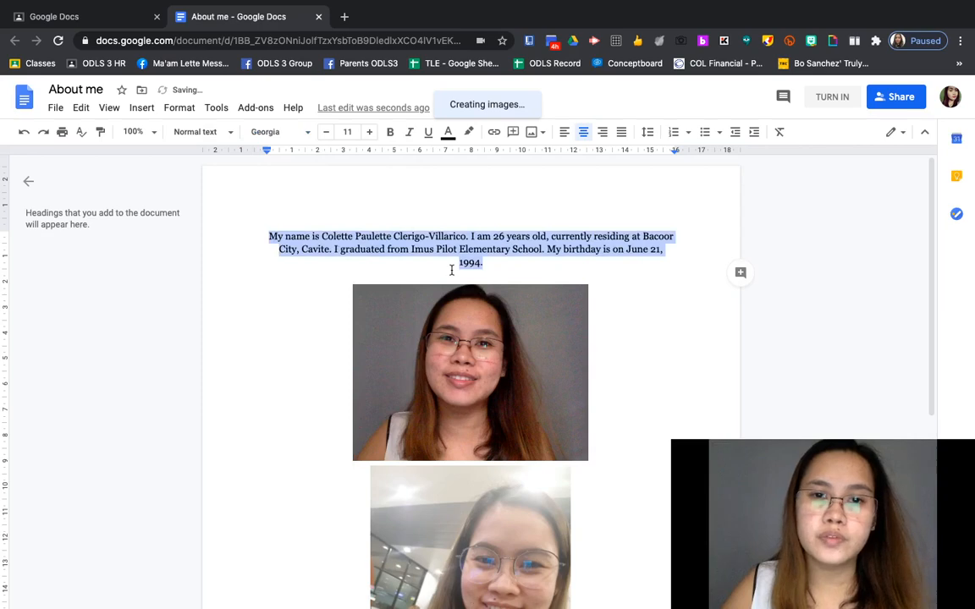
pyautogui.click(370, 138)
pyautogui.click(370, 138)
pyautogui.click(369, 138)
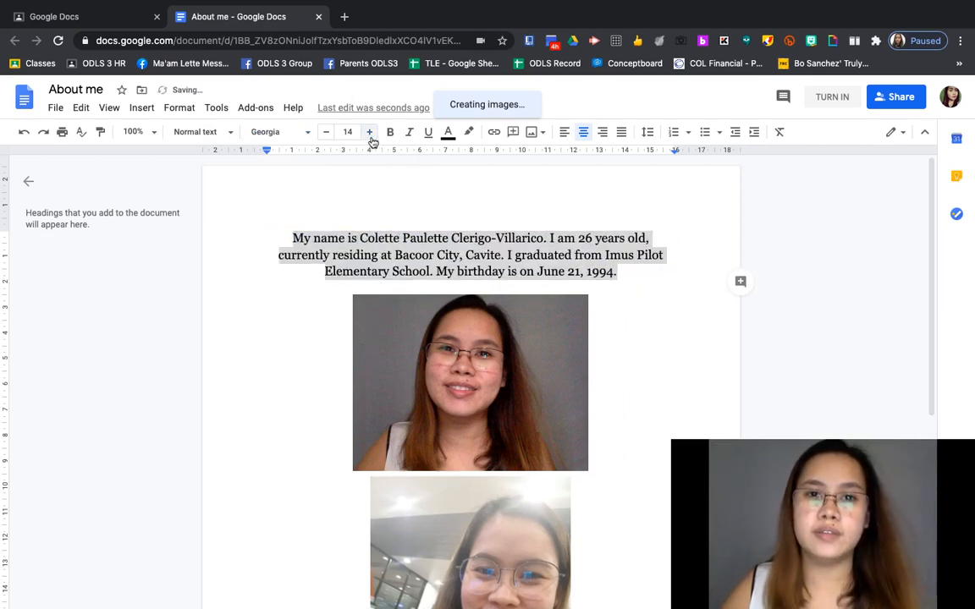
# Step: Make the paragraph italic with no bold or underline, and colour it purple
pyautogui.click(389, 138)
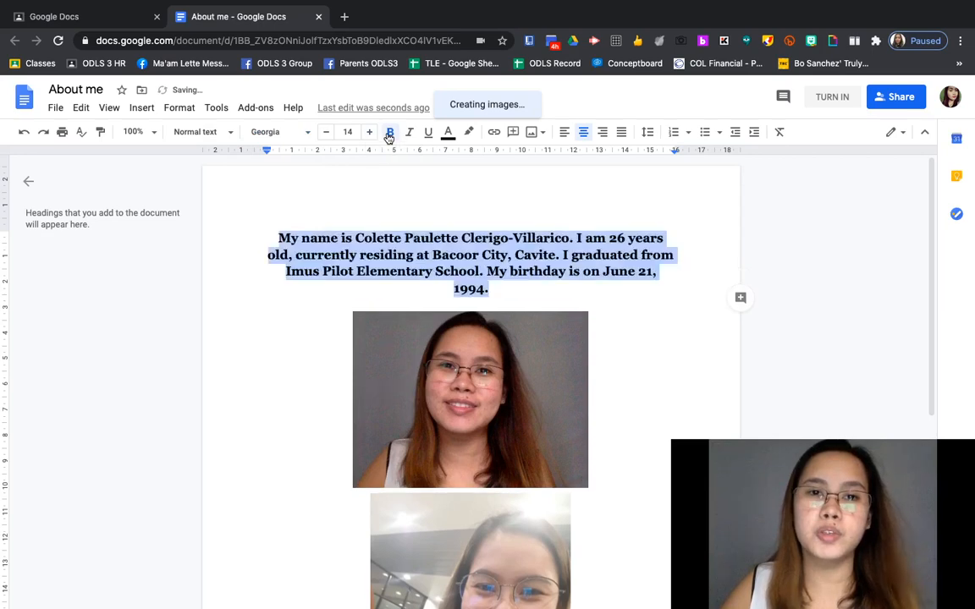
pyautogui.click(389, 133)
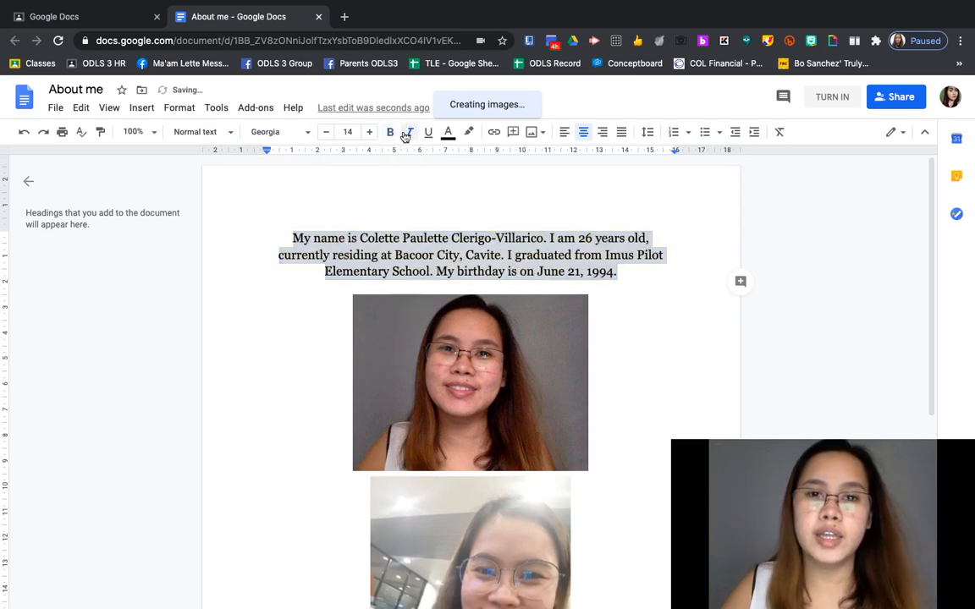
pyautogui.click(407, 134)
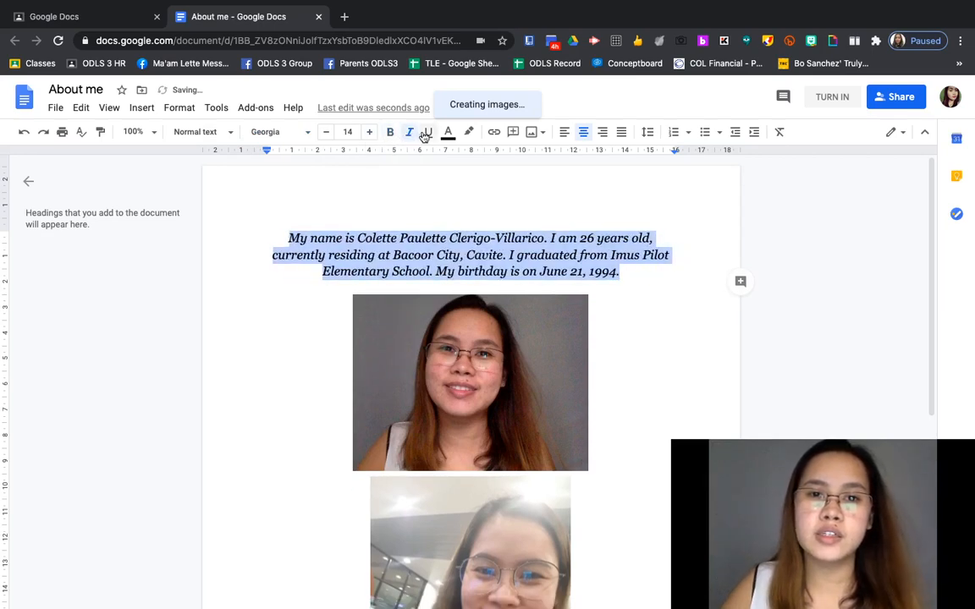
pyautogui.click(426, 133)
pyautogui.click(426, 133)
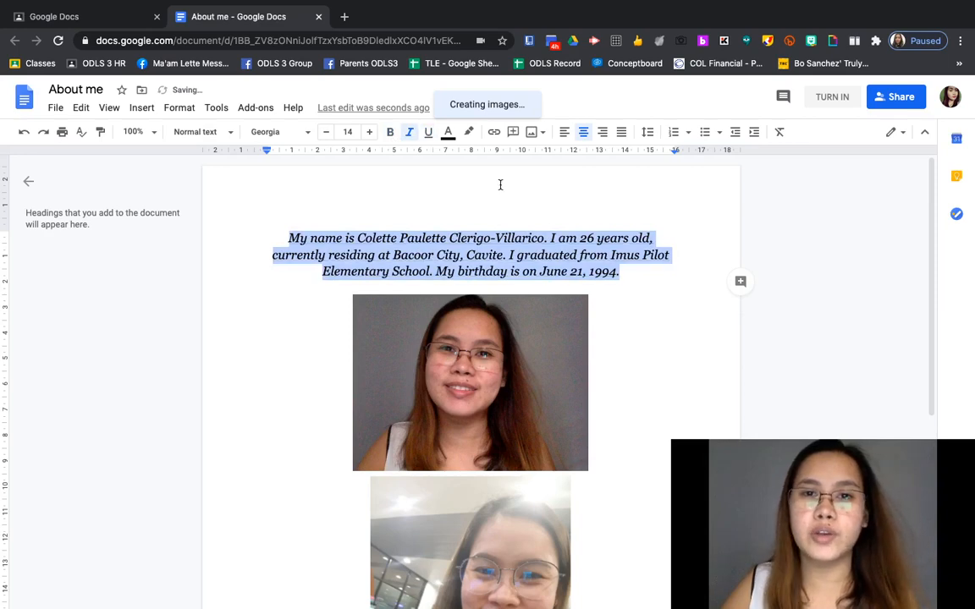
pyautogui.click(448, 134)
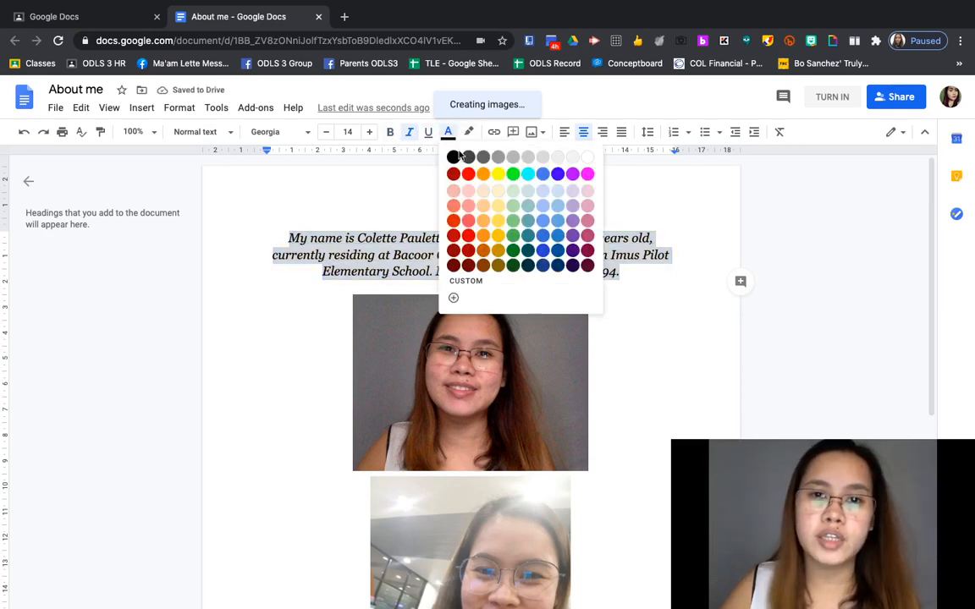
pyautogui.click(556, 174)
pyautogui.click(430, 256)
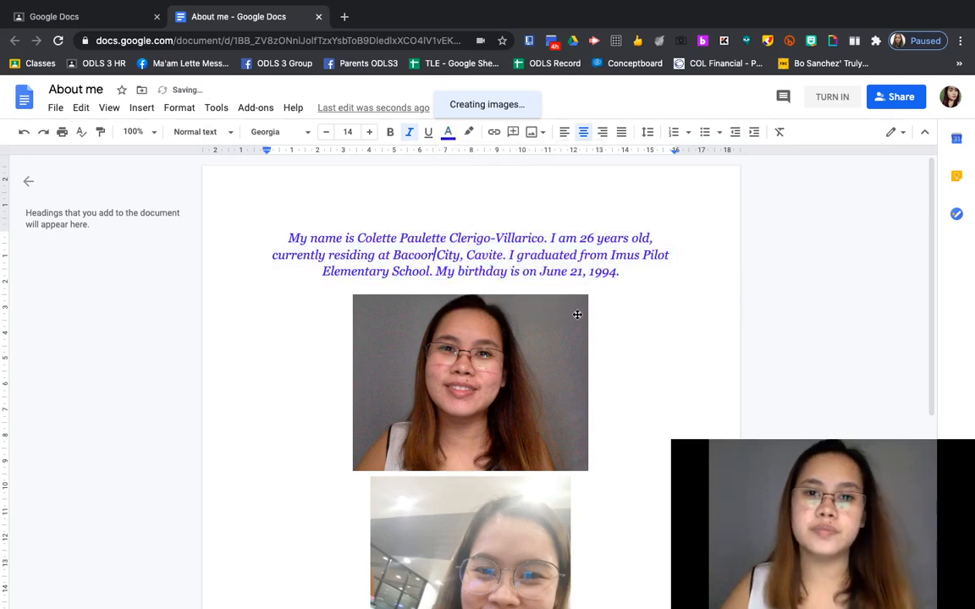
pyautogui.scroll(-3, 596, 320)
pyautogui.scroll(3, 601, 322)
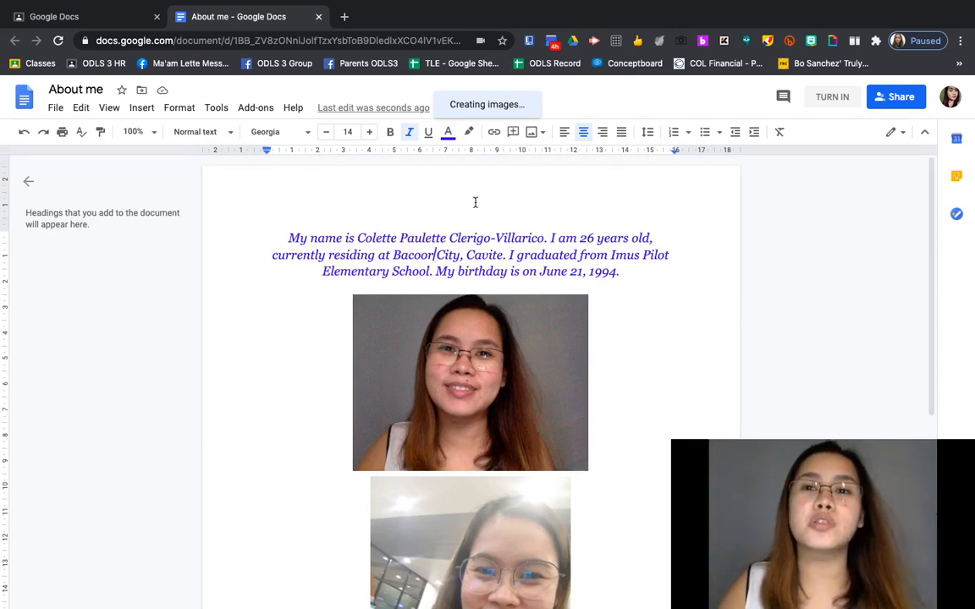
pyautogui.scroll(-5, 508, 182)
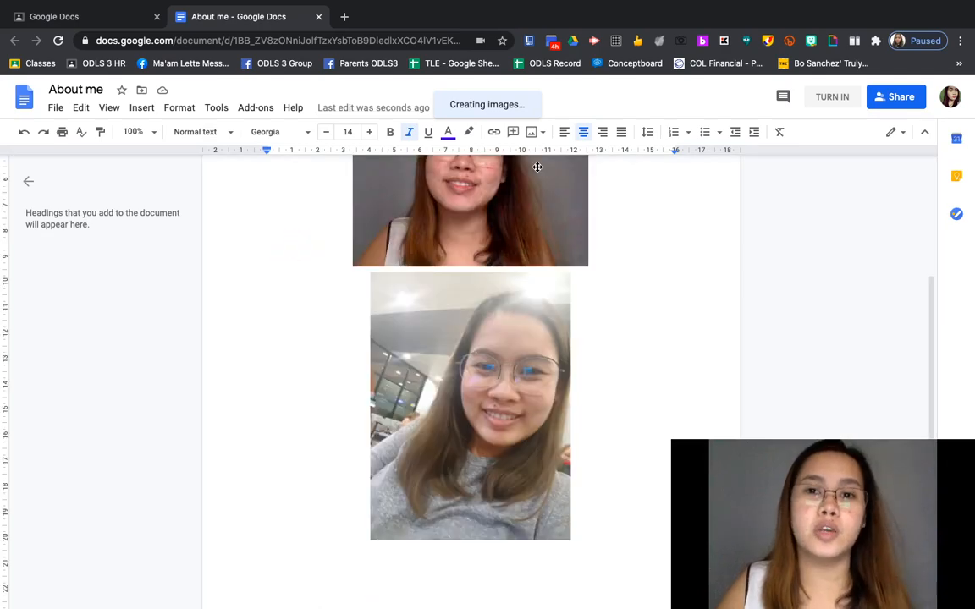
pyautogui.scroll(4, 537, 167)
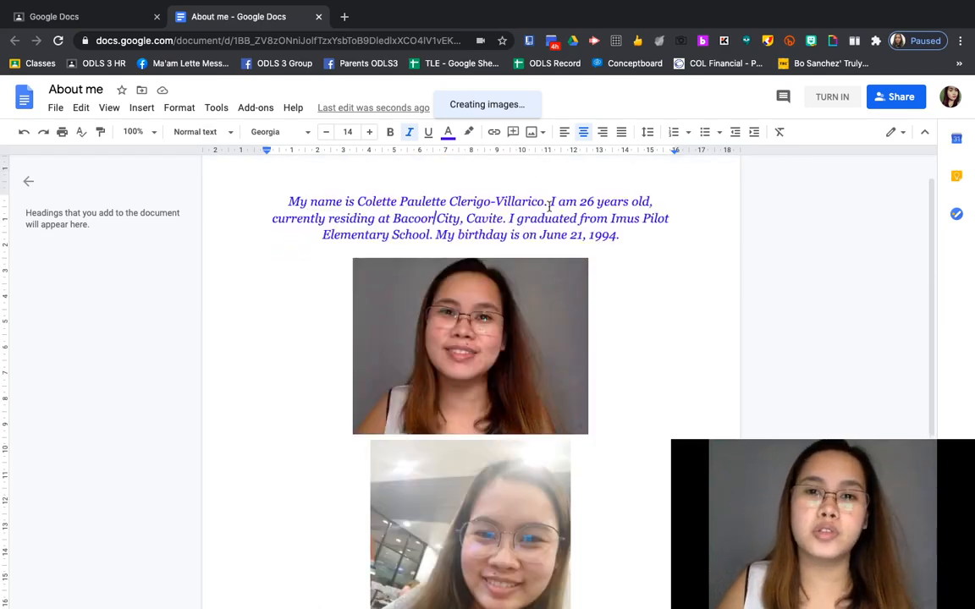
pyautogui.click(832, 97)
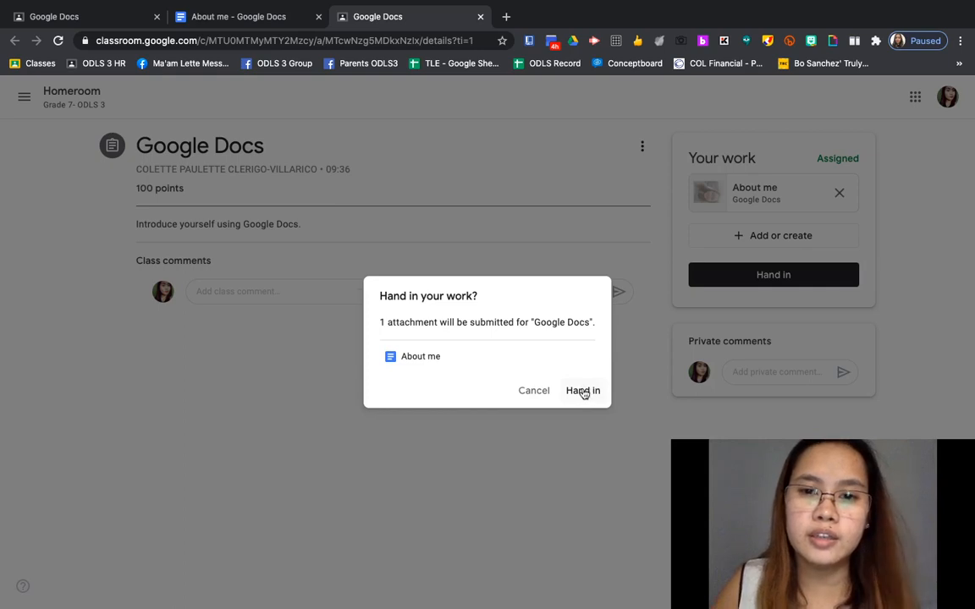
# Step: Confirm handing in the About me document and open the submitted attachment
pyautogui.click(583, 391)
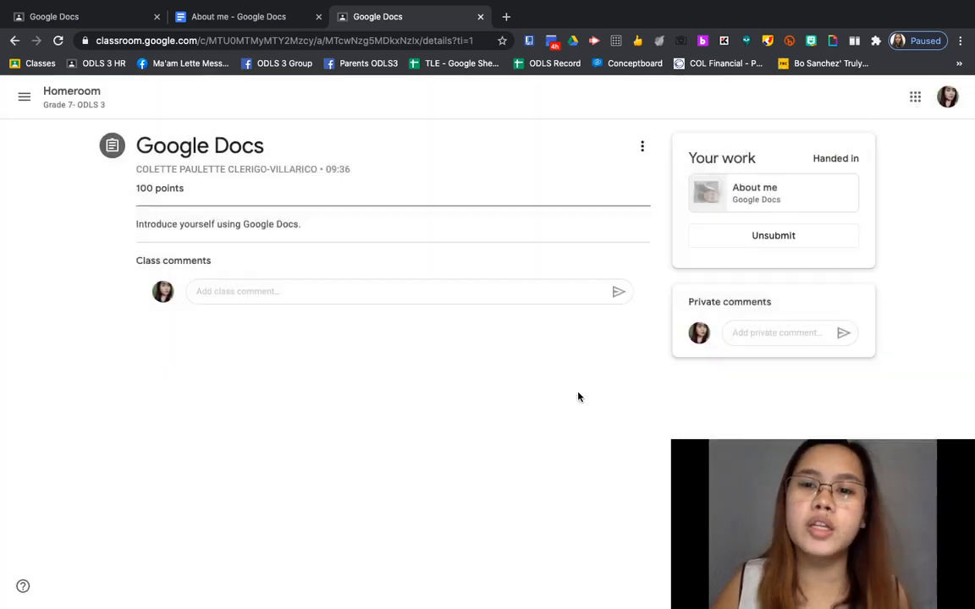
pyautogui.click(756, 198)
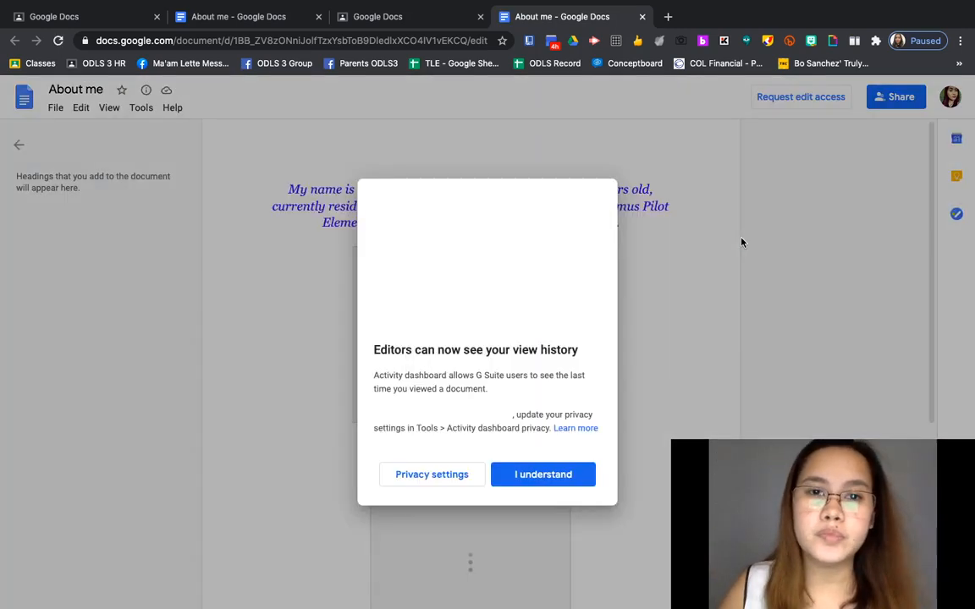
# Step: Dismiss the view history notice and scroll through the submitted About me document
pyautogui.click(535, 479)
pyautogui.scroll(-1, 701, 432)
pyautogui.scroll(2, 701, 433)
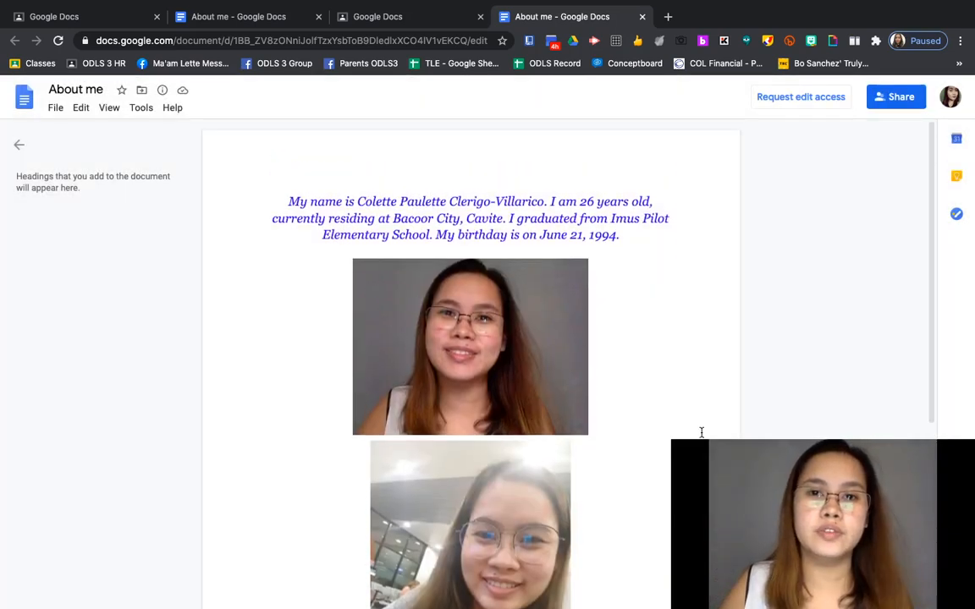
pyautogui.scroll(-4, 701, 432)
pyautogui.scroll(2, 700, 432)
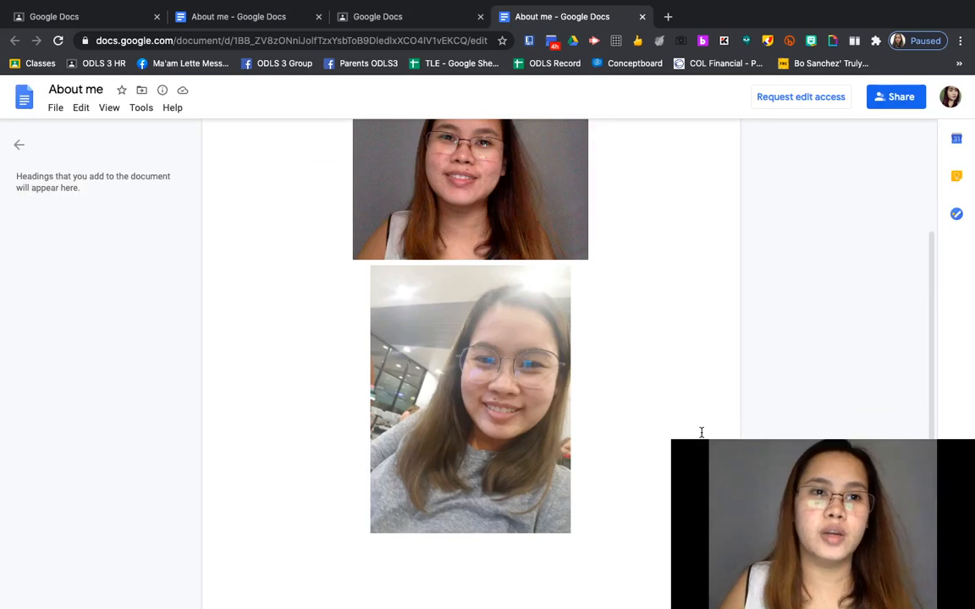
pyautogui.scroll(3, 498, 179)
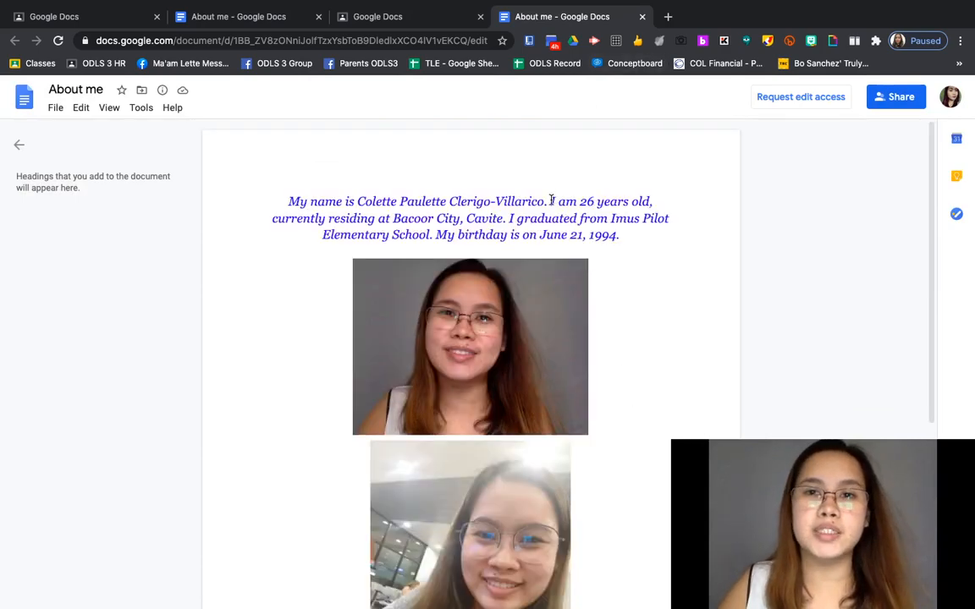